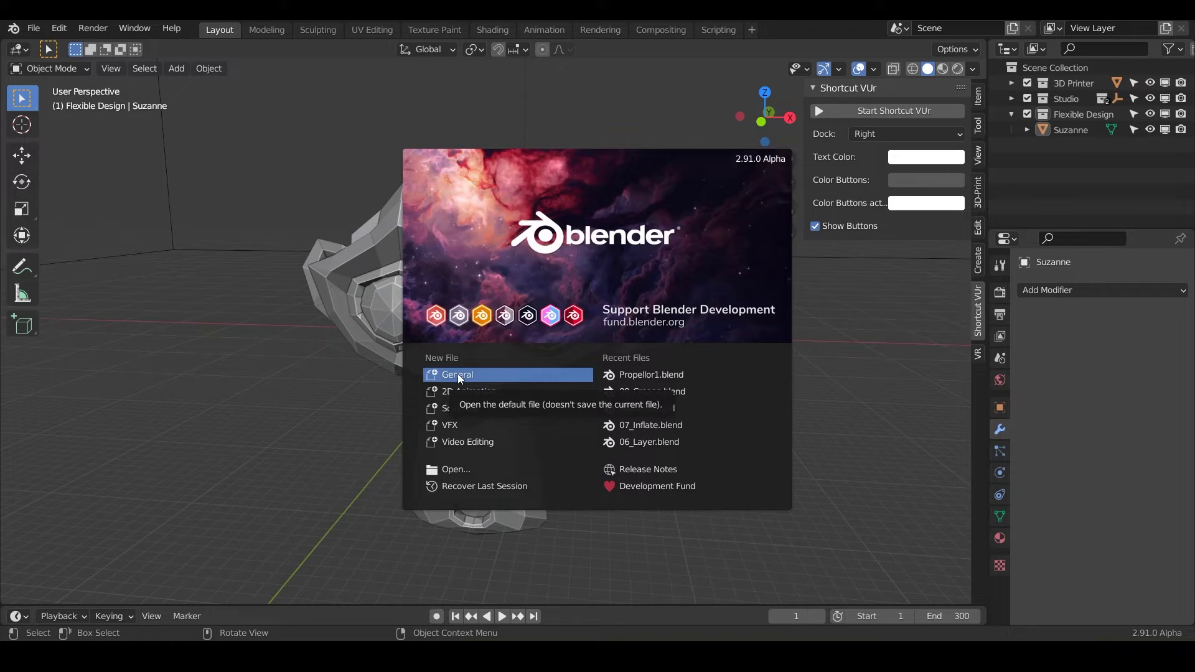
Start a new General file and save it as 10_Smooth in the Brushes folder
{"action": "left_click", "coordinate": [458, 373]}
{"action": "left_click", "coordinate": [33, 28]}
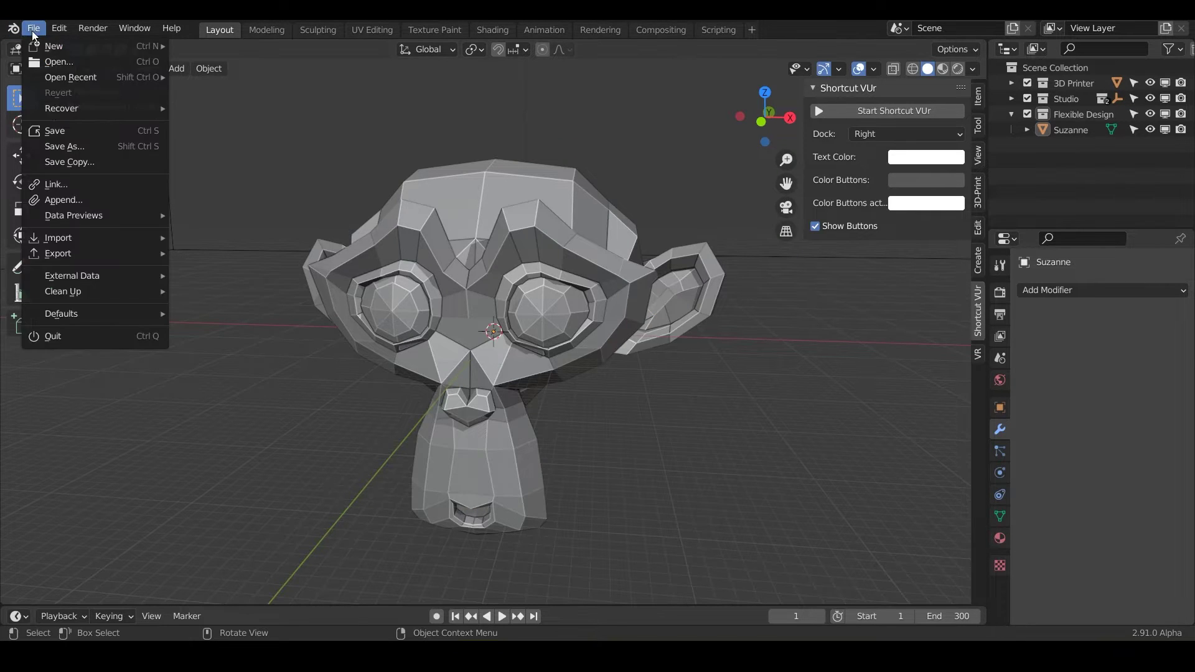
{"action": "left_click", "coordinate": [53, 141]}
{"action": "left_click", "coordinate": [432, 571]}
{"action": "type", "text": "10_Smooth"}
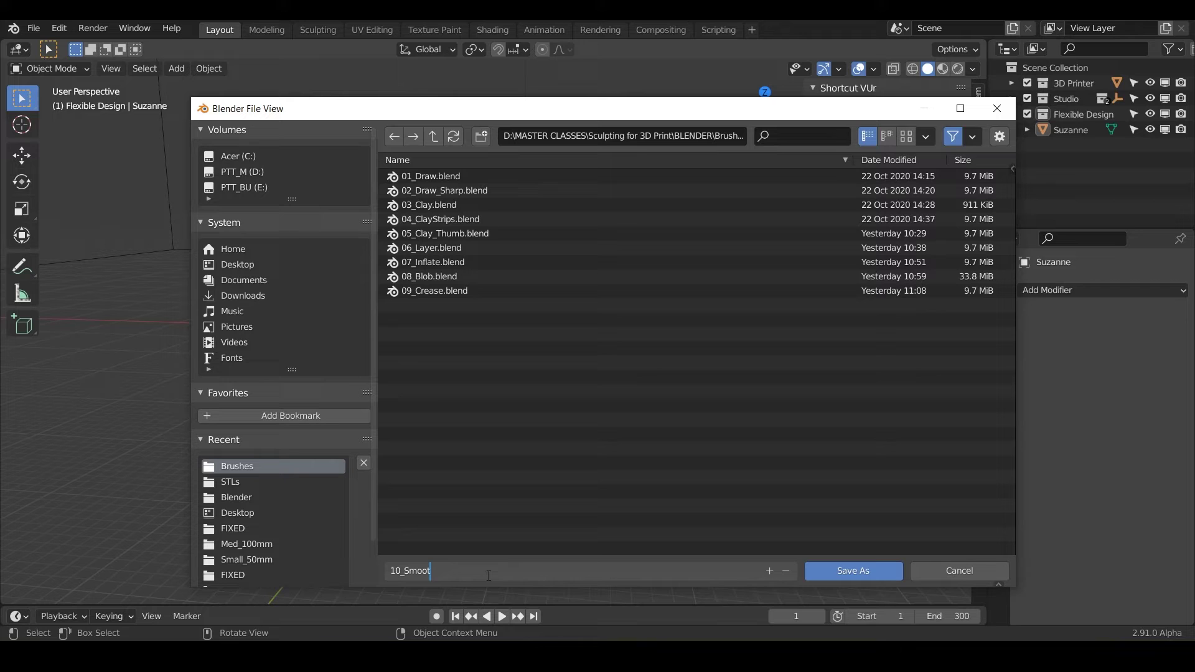
{"action": "left_click", "coordinate": [841, 574]}
{"action": "left_click", "coordinate": [841, 574]}
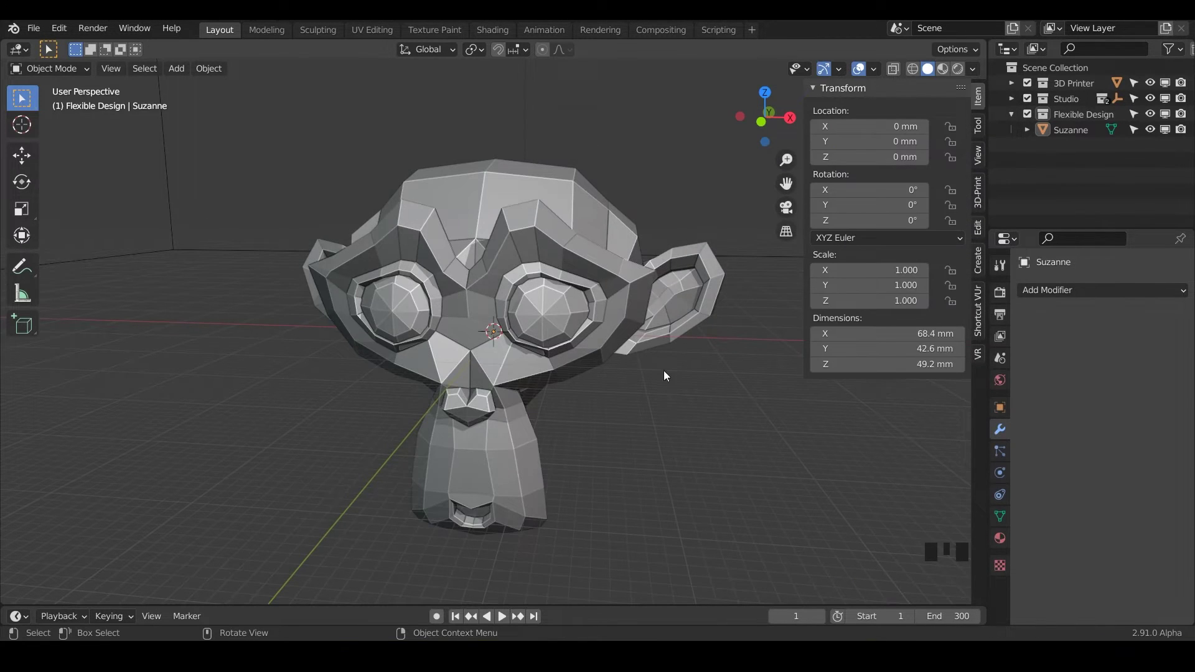
Select the Suzanne mesh and set the viewport's MatCap lighting to the multicoloured normal-style sphere
{"action": "left_click", "coordinate": [585, 323]}
{"action": "left_click", "coordinate": [972, 68]}
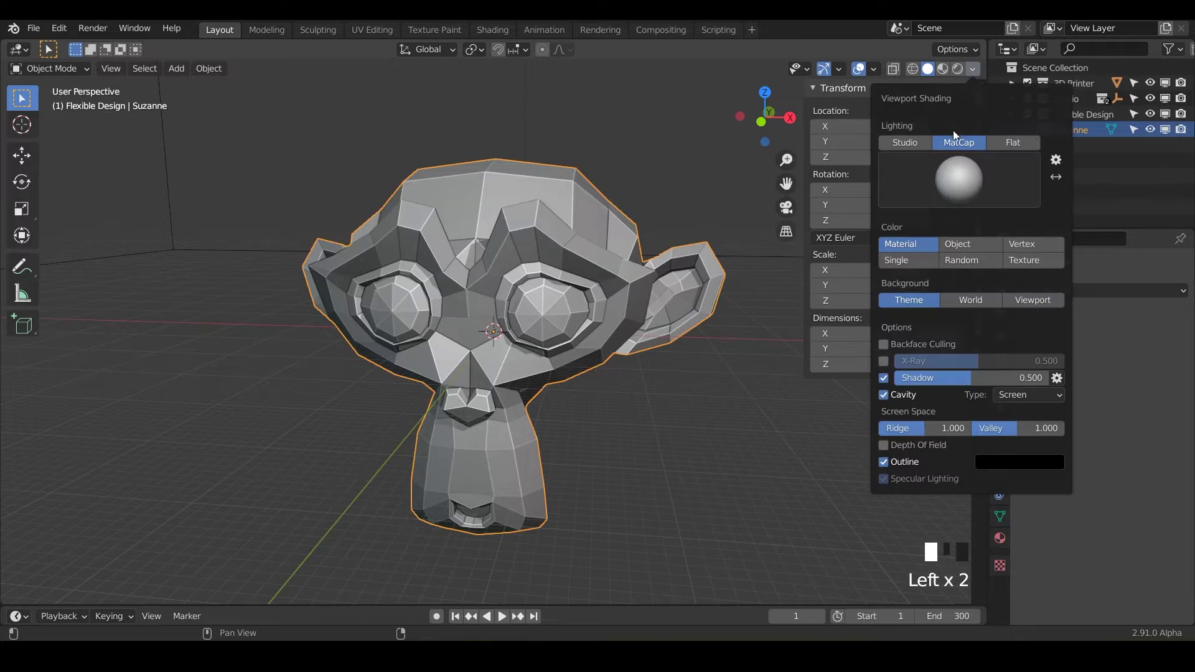
{"action": "left_click", "coordinate": [956, 140]}
{"action": "left_click", "coordinate": [957, 172]}
{"action": "left_click", "coordinate": [955, 233]}
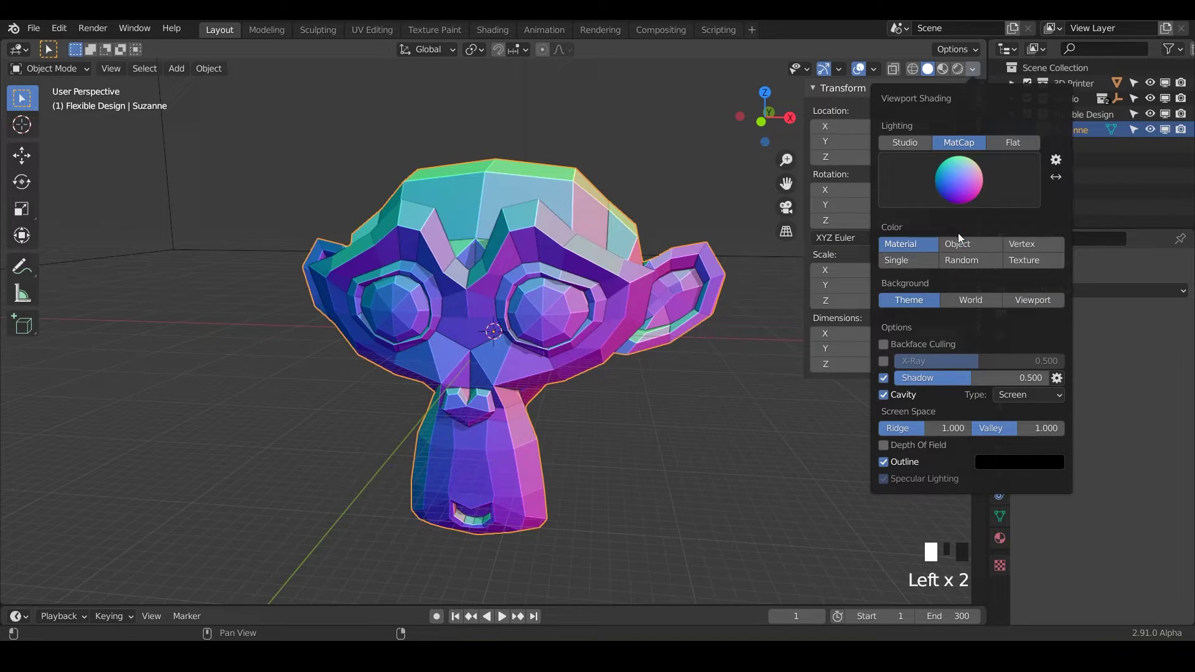
Add a Multiresolution modifier to Suzanne and subdivide it five times
{"action": "left_click", "coordinate": [1107, 291]}
{"action": "left_click", "coordinate": [903, 458]}
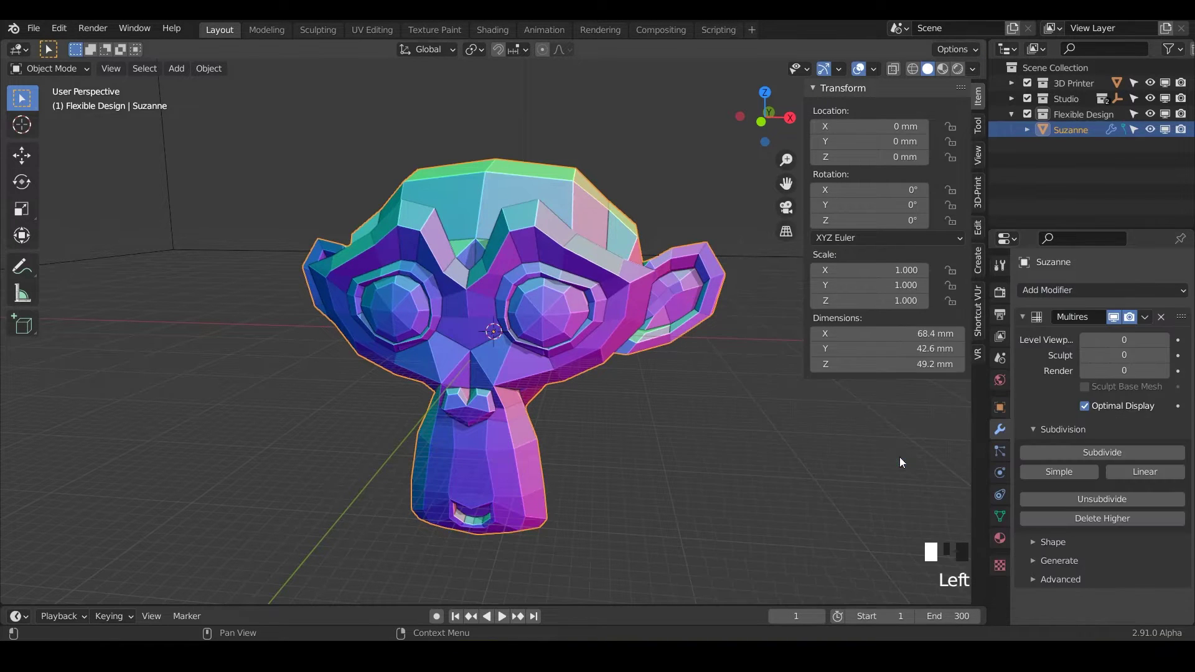
{"action": "left_click", "coordinate": [1082, 453]}
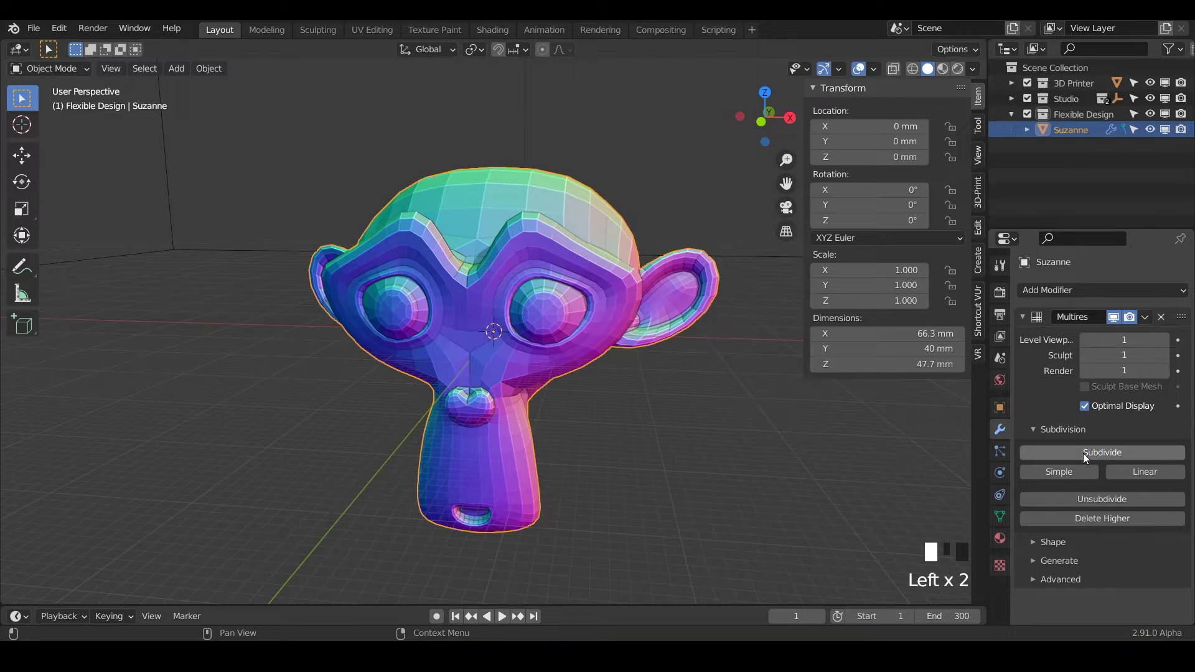
{"action": "left_click", "coordinate": [1083, 453]}
{"action": "left_click", "coordinate": [1083, 453]}
{"action": "left_click", "coordinate": [1083, 453]}
{"action": "left_click", "coordinate": [1082, 453]}
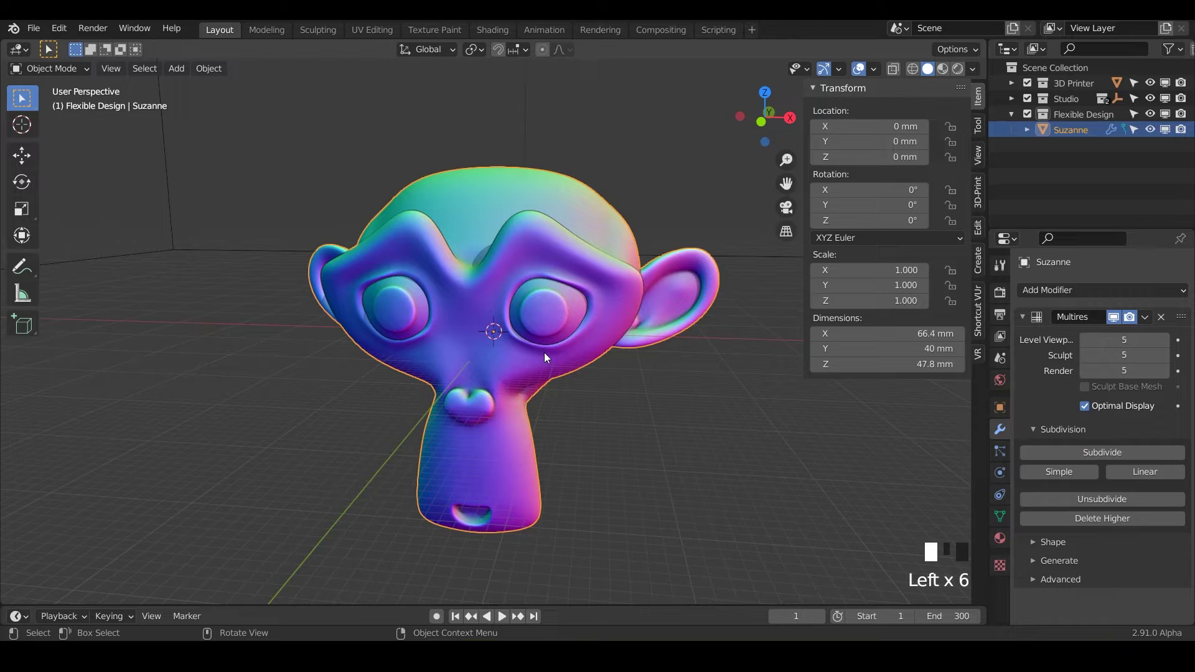
Switch Suzanne from Object Mode to Sculpt Mode
{"action": "left_click", "coordinate": [83, 69]}
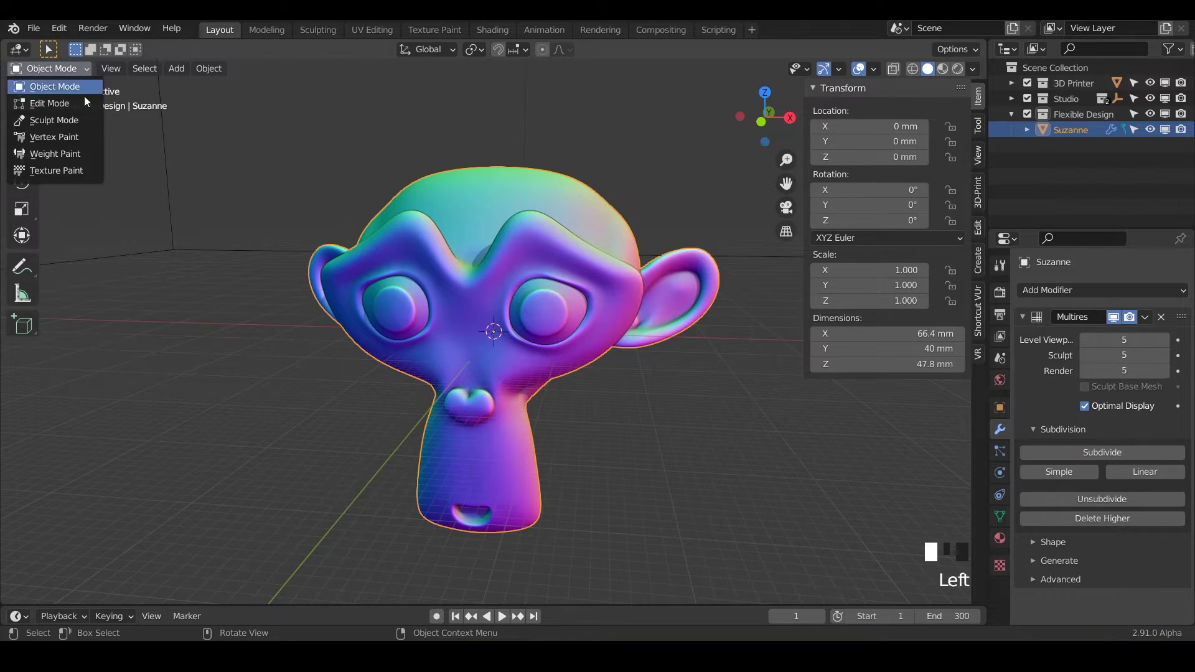
{"action": "left_click", "coordinate": [84, 88]}
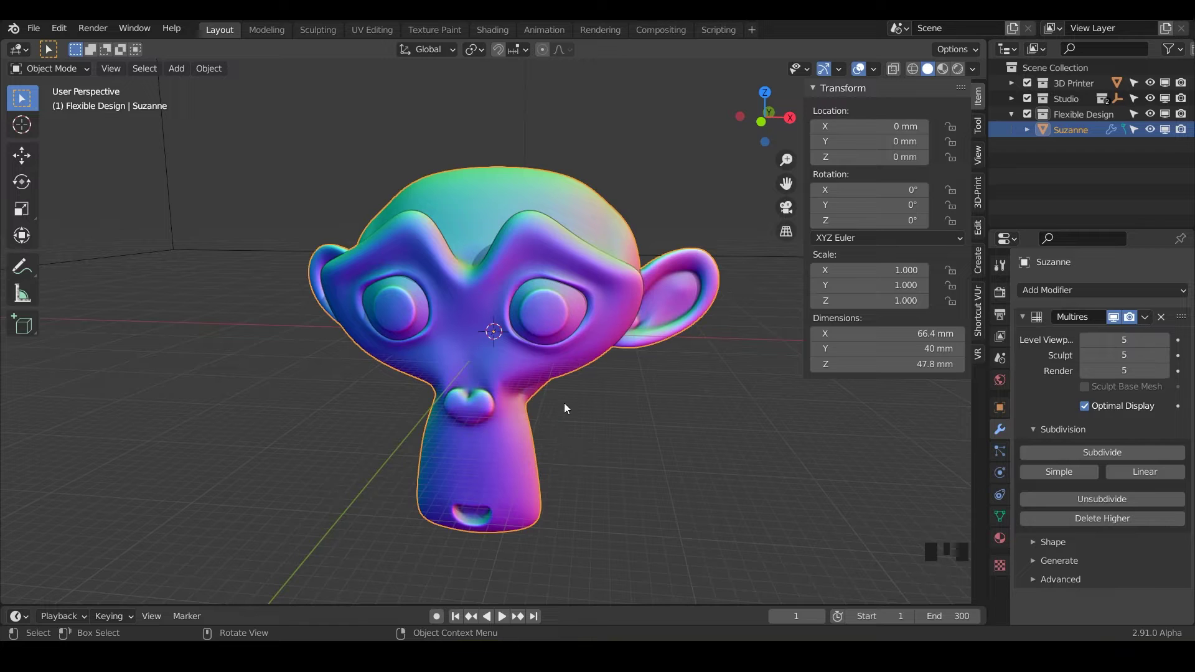
{"action": "key", "text": "ctrl+Tab"}
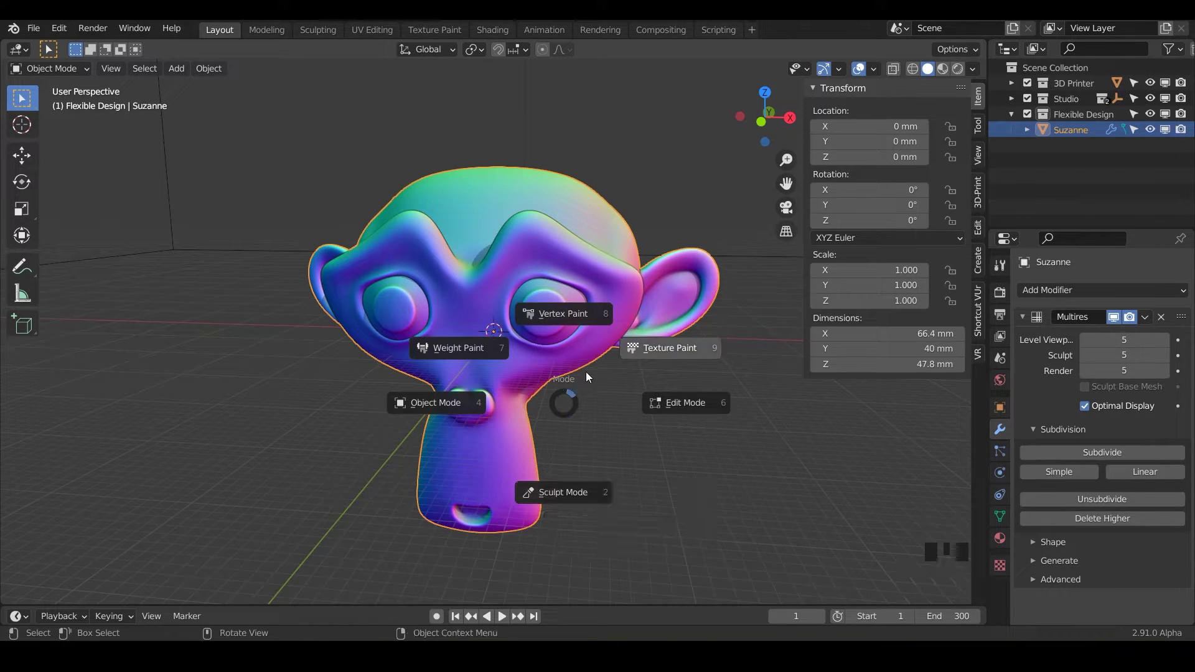
{"action": "left_click", "coordinate": [567, 405]}
{"action": "key", "text": "ctrl+Tab"}
{"action": "left_click", "coordinate": [491, 379]}
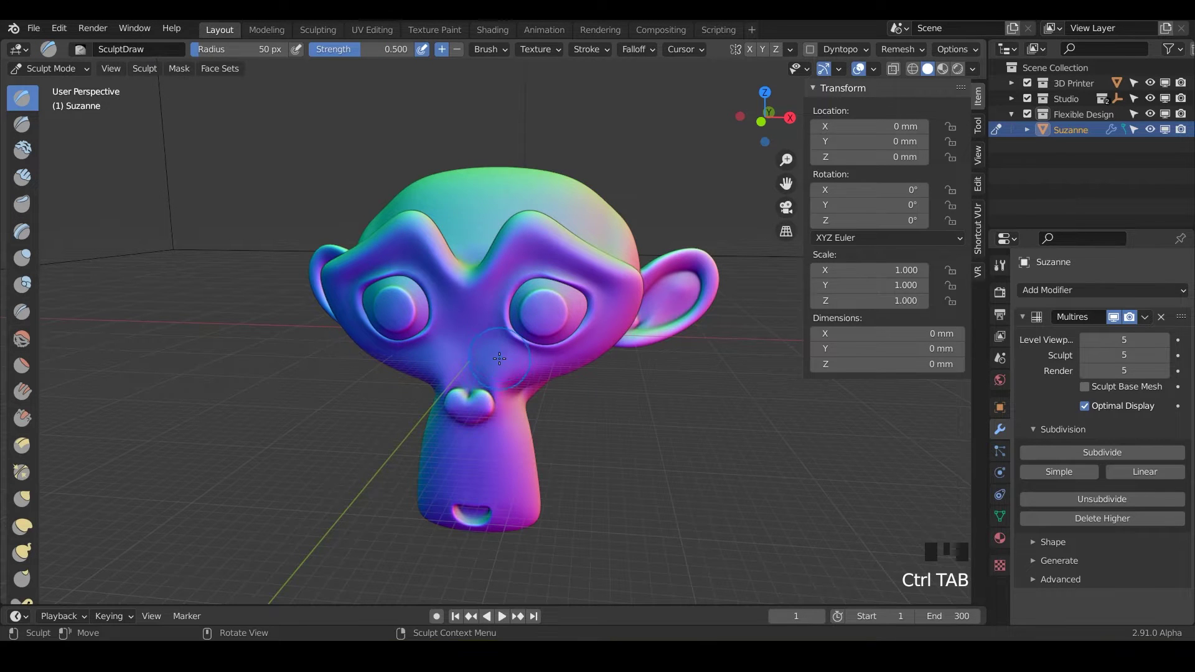
Widen the sculpting brush list until the brush names are readable
{"action": "mouse_move", "coordinate": [499, 358]}
{"action": "middle_mouse_down"}
{"action": "mouse_move", "coordinate": [439, 373]}
{"action": "mouse_move", "coordinate": [468, 421]}
{"action": "mouse_move", "coordinate": [455, 404]}
{"action": "mouse_move", "coordinate": [516, 362]}
{"action": "mouse_move", "coordinate": [487, 359]}
{"action": "middle_mouse_up"}
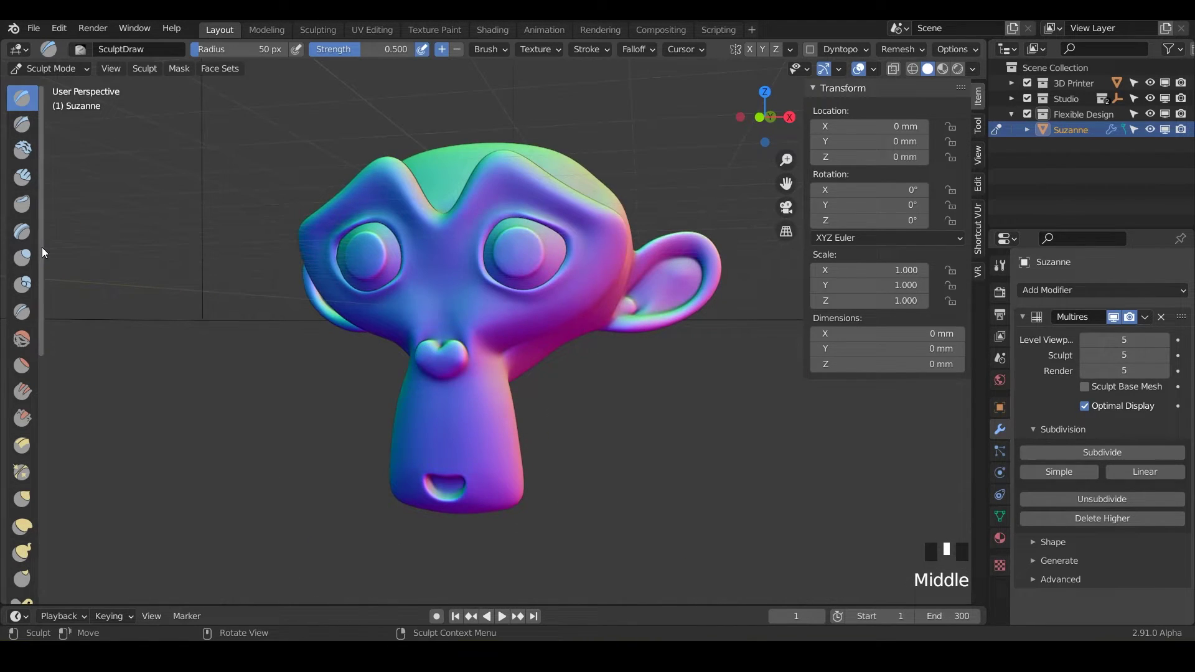
{"action": "left_click_drag", "start_coordinate": [43, 252], "coordinate": [210, 211]}
{"action": "middle_click_drag", "start_coordinate": [454, 282], "coordinate": [458, 304]}
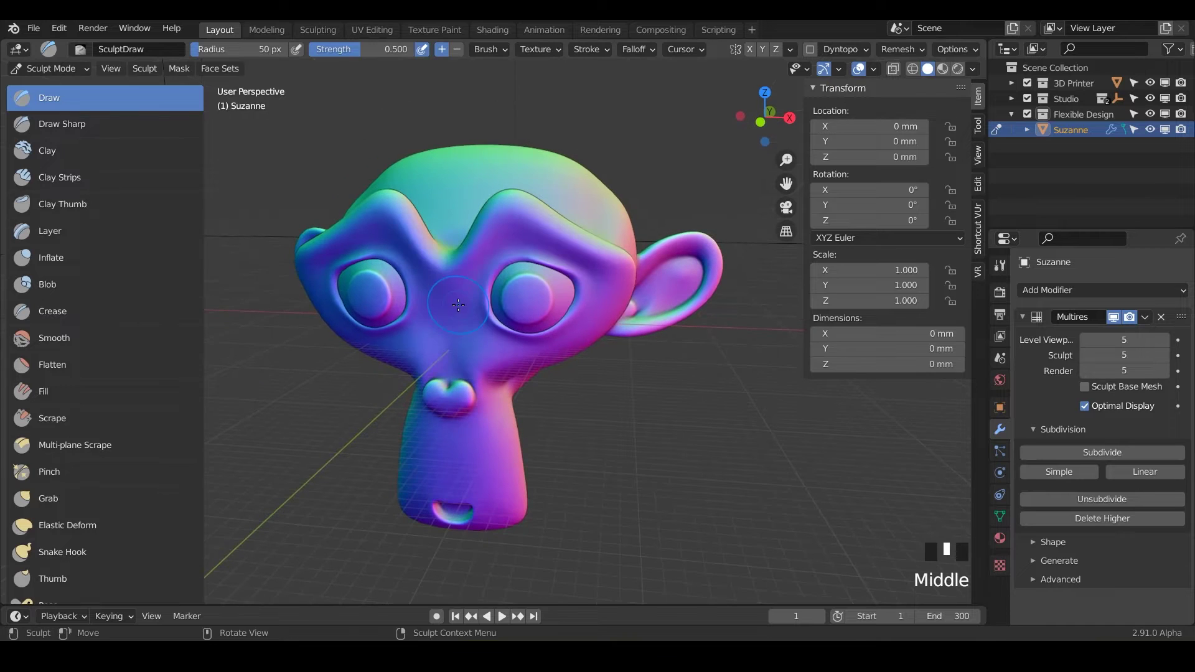
Try out the Clay Thumb, Inflate and Layer brushes and return to the Draw brush
{"action": "left_click", "coordinate": [58, 197]}
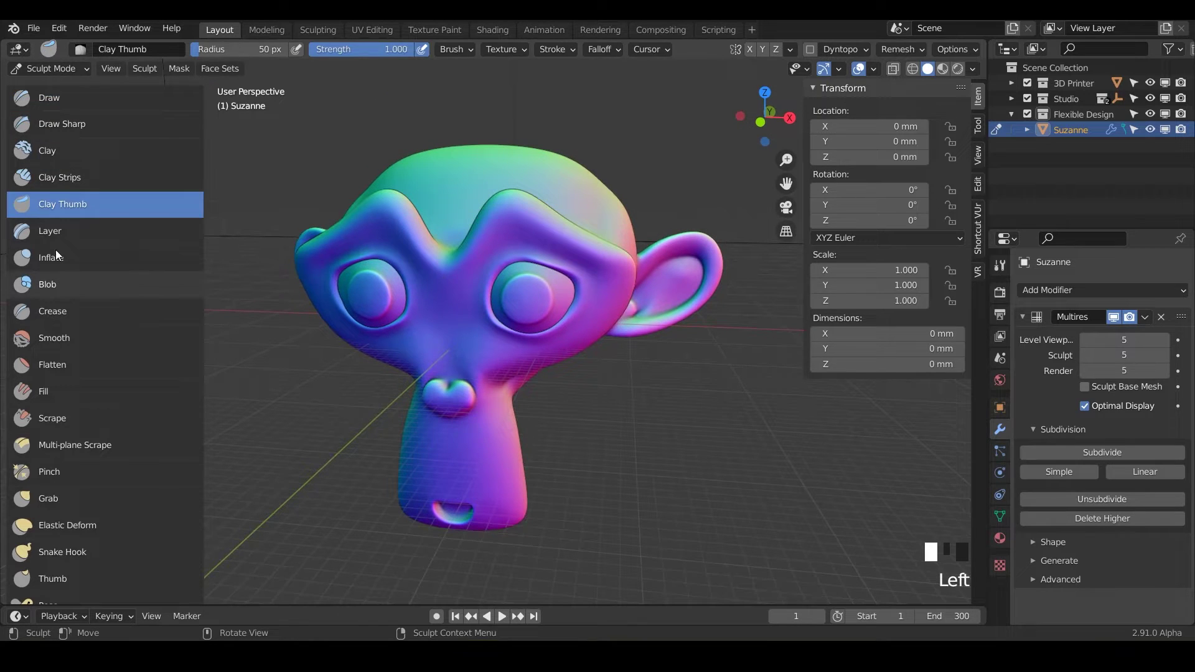
{"action": "left_click", "coordinate": [55, 256]}
{"action": "left_click", "coordinate": [50, 99]}
{"action": "left_click", "coordinate": [62, 229]}
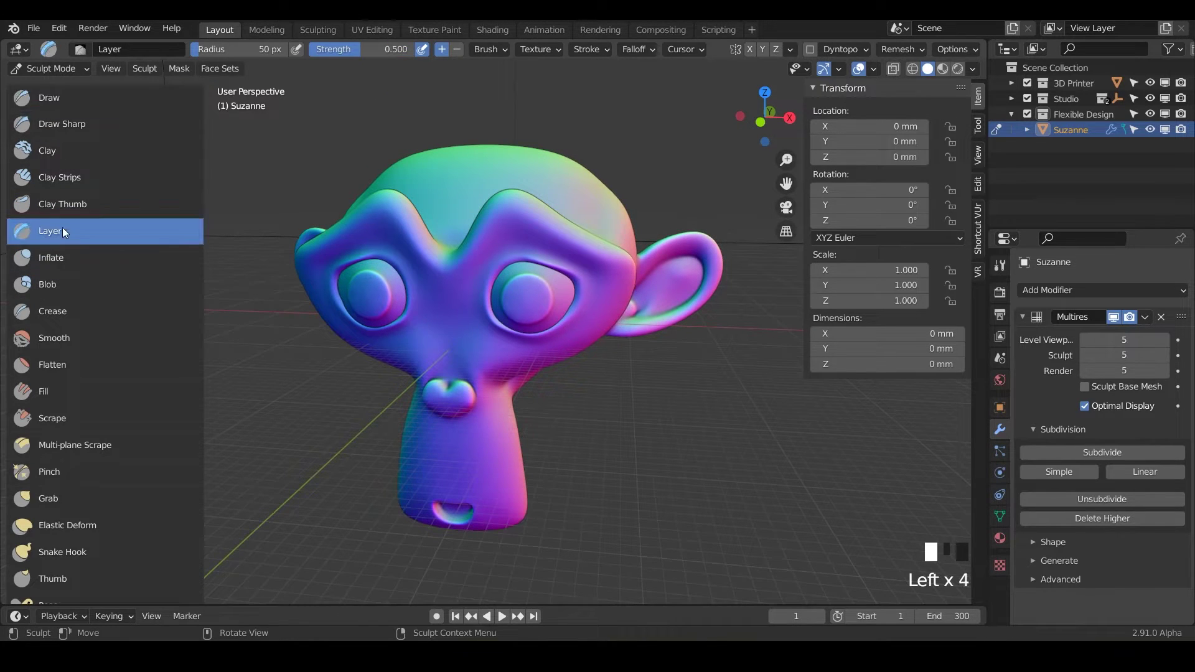
{"action": "left_click", "coordinate": [77, 100]}
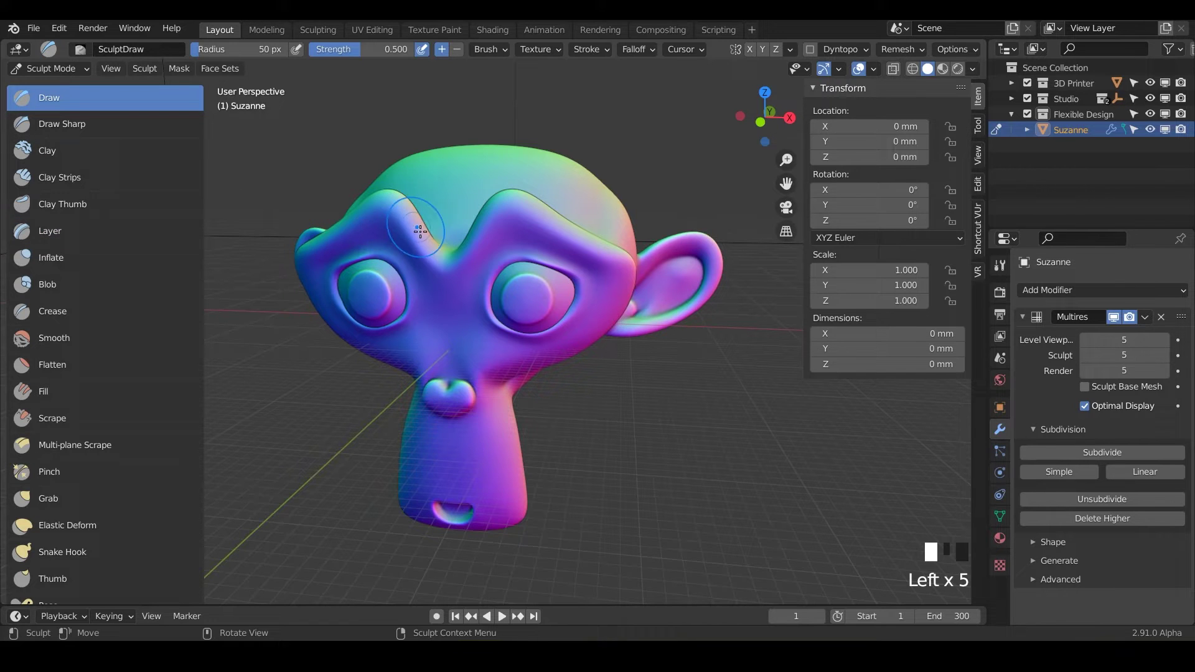
Smooth Suzanne's forehead and the side of the head with temporary Smooth strokes while Draw stays the chosen brush
{"action": "middle_click_drag", "start_coordinate": [424, 231], "coordinate": [441, 222]}
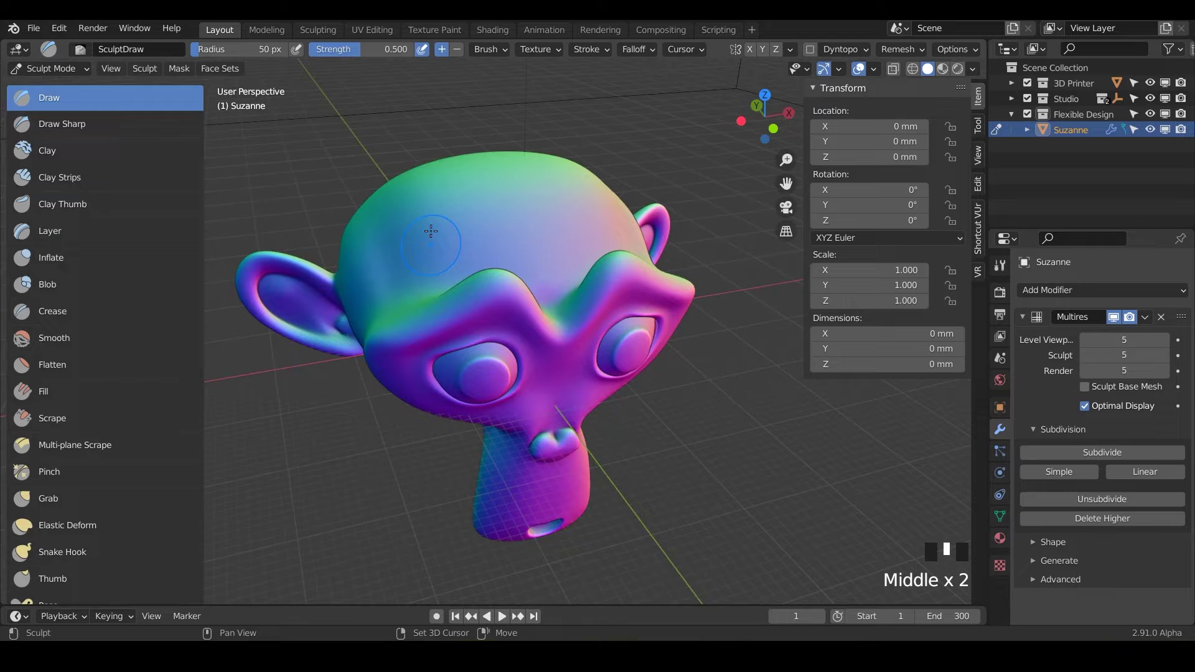
{"action": "left_click_drag", "start_coordinate": [430, 232], "coordinate": [436, 236], "text": "shift"}
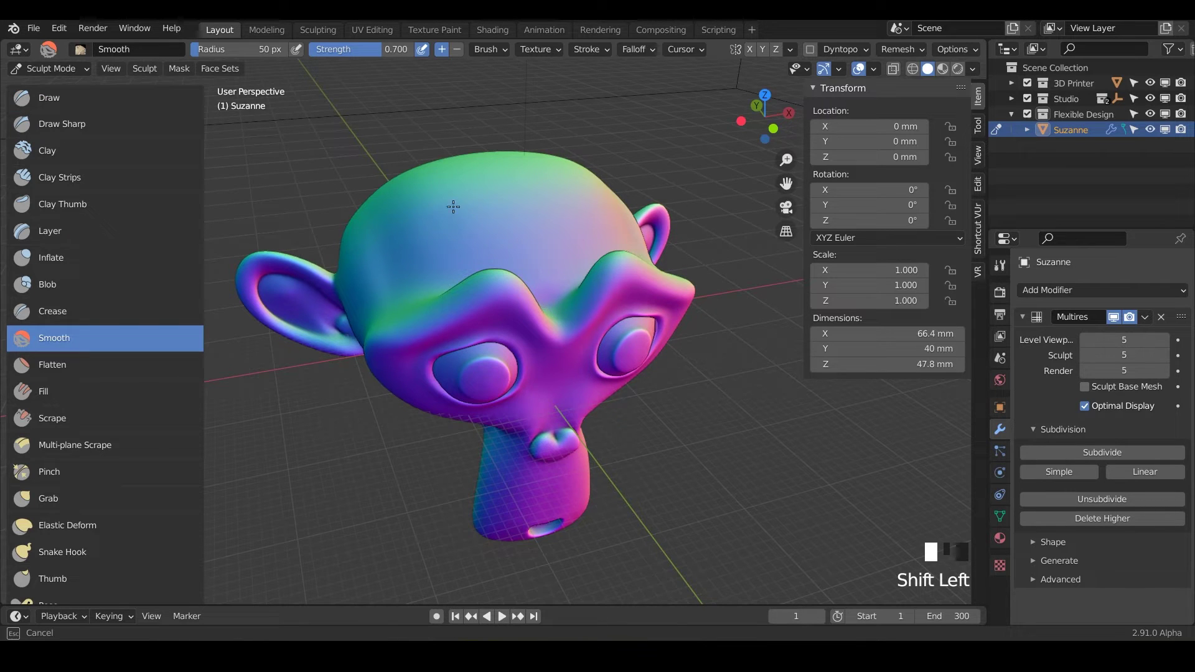
{"action": "left_click_drag", "start_coordinate": [461, 214], "coordinate": [460, 223], "text": "shift"}
{"action": "mouse_move", "coordinate": [416, 202]}
{"action": "left_mouse_down", "text": "shift"}
{"action": "mouse_move", "coordinate": [438, 247]}
{"action": "mouse_move", "coordinate": [533, 216]}
{"action": "mouse_move", "coordinate": [556, 183]}
{"action": "mouse_move", "coordinate": [545, 215]}
{"action": "left_mouse_up", "text": "shift"}
{"action": "mouse_move", "coordinate": [460, 224]}
{"action": "left_mouse_down", "text": "shift"}
{"action": "mouse_move", "coordinate": [401, 245]}
{"action": "mouse_move", "coordinate": [372, 285]}
{"action": "mouse_move", "coordinate": [395, 260]}
{"action": "left_mouse_up", "text": "shift"}
{"action": "middle_click_drag", "start_coordinate": [397, 258], "coordinate": [417, 244]}
{"action": "left_click_drag", "start_coordinate": [416, 244], "coordinate": [412, 259], "text": "shift"}
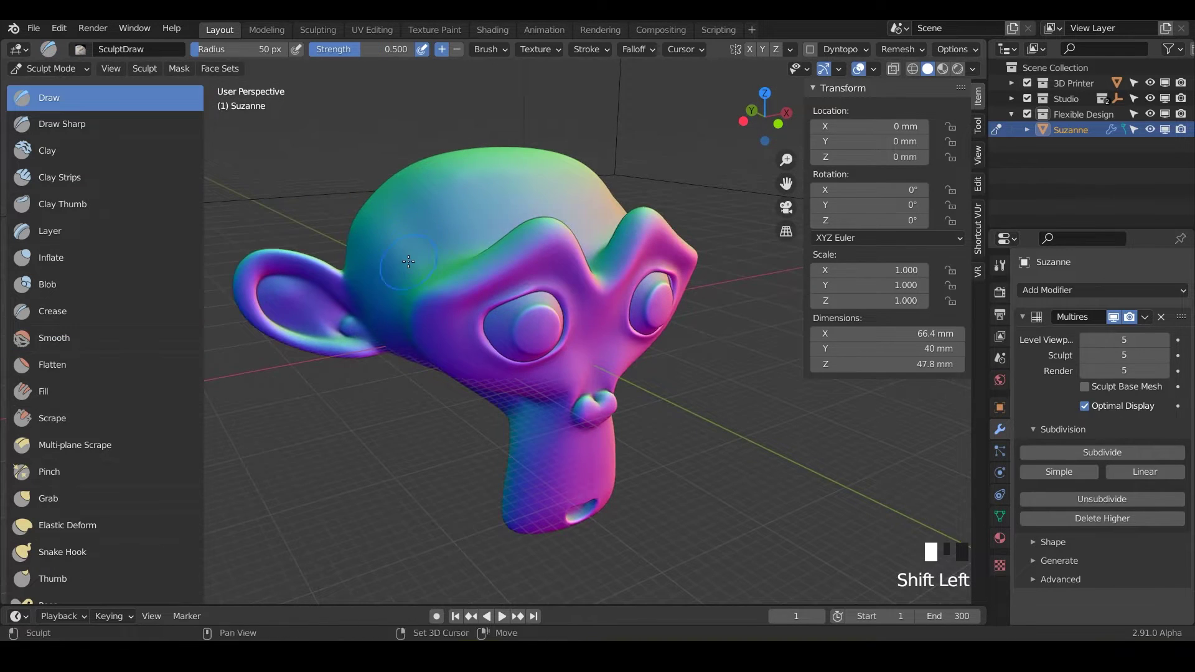
{"action": "middle_click_drag", "start_coordinate": [412, 260], "coordinate": [450, 241]}
{"action": "left_click_drag", "start_coordinate": [450, 241], "coordinate": [493, 219], "text": "shift"}
{"action": "middle_click_drag", "start_coordinate": [493, 219], "coordinate": [532, 289]}
{"action": "left_click_drag", "start_coordinate": [532, 290], "coordinate": [563, 297], "text": "shift"}
{"action": "middle_click_drag", "start_coordinate": [563, 297], "coordinate": [523, 317]}
{"action": "left_click_drag", "start_coordinate": [523, 317], "coordinate": [519, 319], "text": "shift"}
{"action": "middle_click_drag", "start_coordinate": [518, 320], "coordinate": [581, 342]}
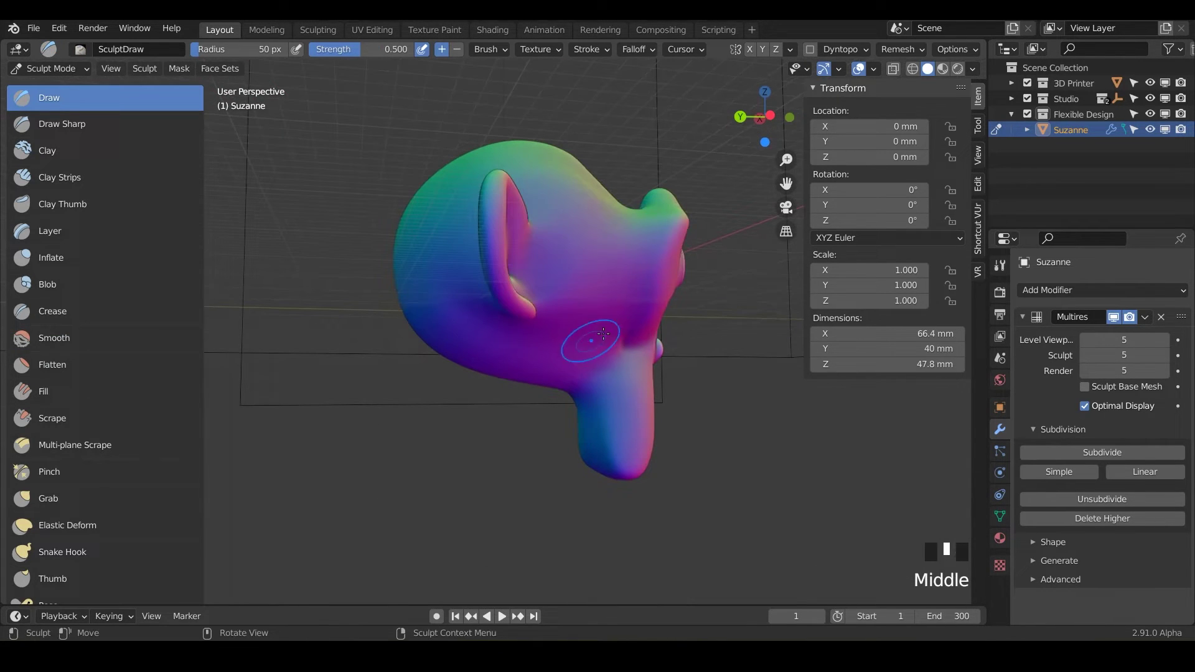
Draw ridges on the side of the head in front of the ear and smooth them down
{"action": "mouse_move", "coordinate": [569, 211]}
{"action": "left_mouse_down"}
{"action": "mouse_move", "coordinate": [568, 197]}
{"action": "mouse_move", "coordinate": [628, 224]}
{"action": "mouse_move", "coordinate": [604, 296]}
{"action": "left_mouse_up"}
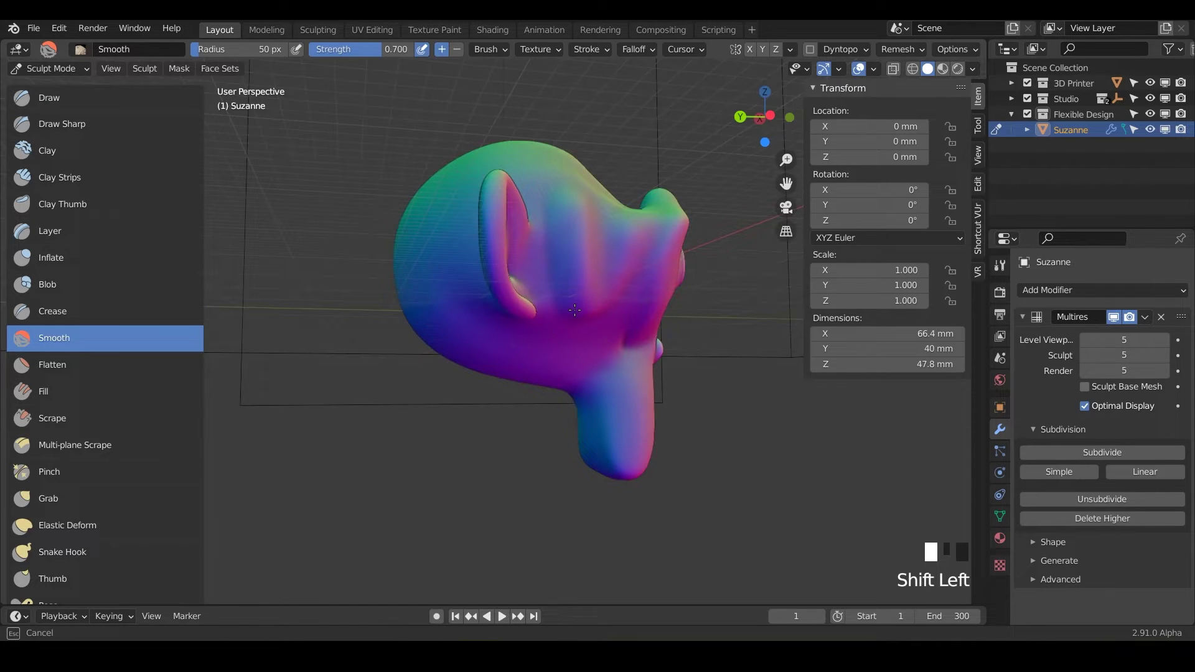
{"action": "left_click_drag", "start_coordinate": [575, 232], "coordinate": [575, 232], "text": "shift"}
{"action": "middle_click_drag", "start_coordinate": [574, 232], "coordinate": [498, 255]}
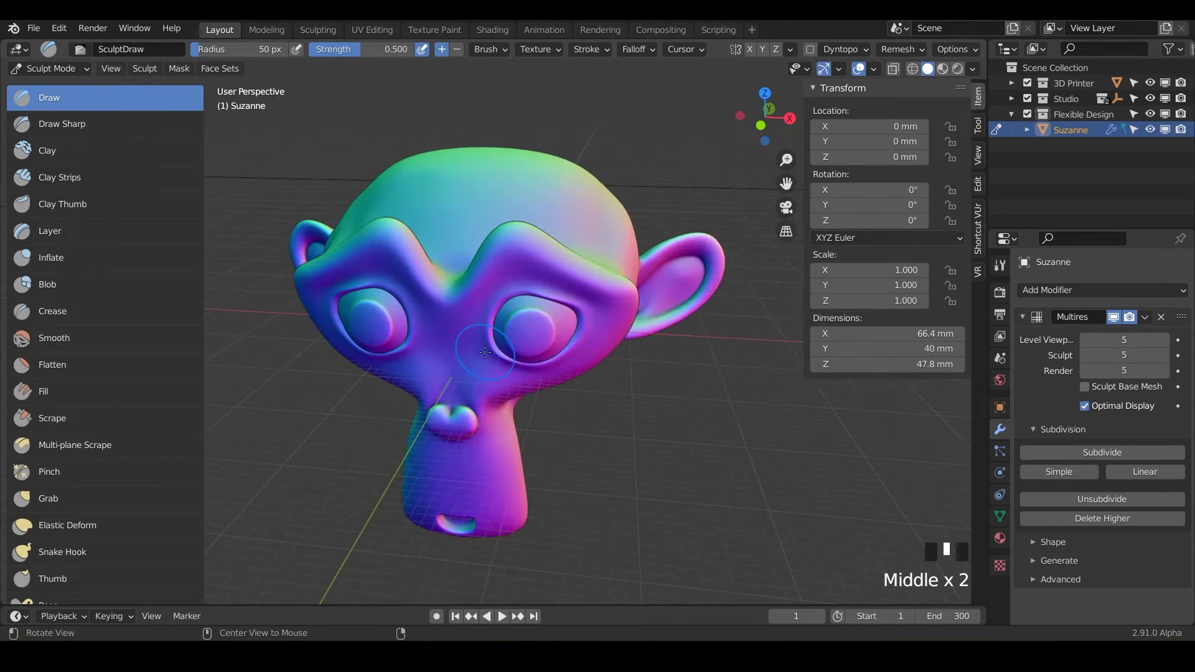
Make Smooth the active sculpting brush
{"action": "left_click", "coordinate": [66, 336]}
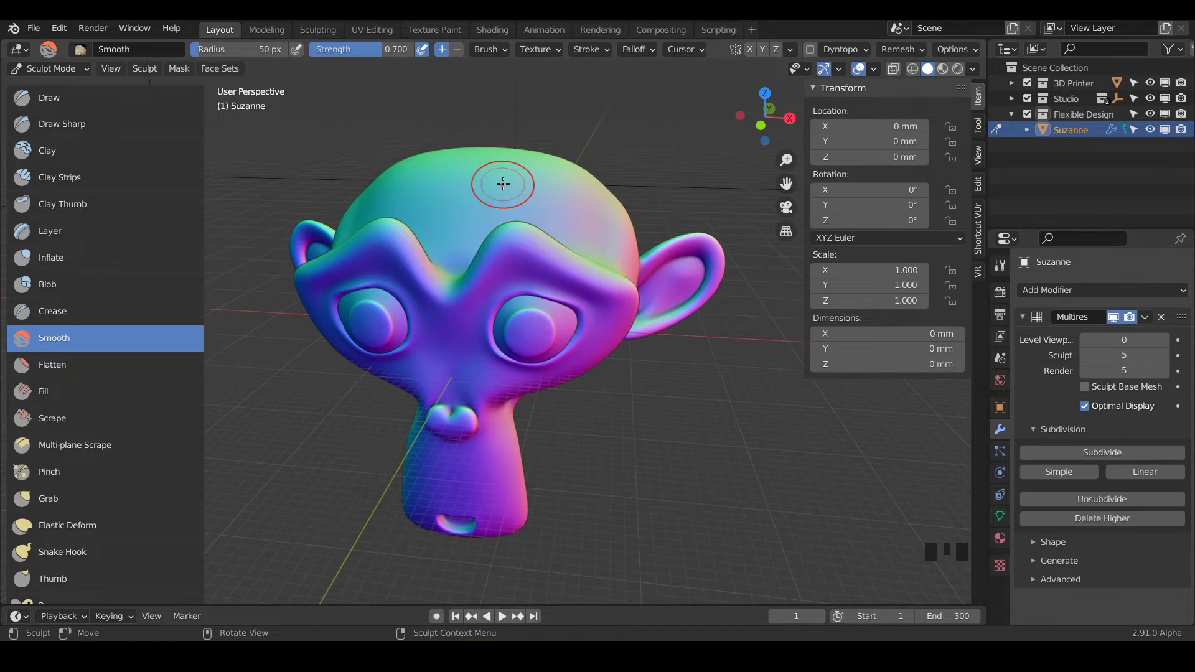
{"action": "mouse_move", "coordinate": [546, 273]}
{"action": "middle_mouse_down"}
{"action": "mouse_move", "coordinate": [459, 238]}
{"action": "mouse_move", "coordinate": [494, 235]}
{"action": "middle_mouse_up"}
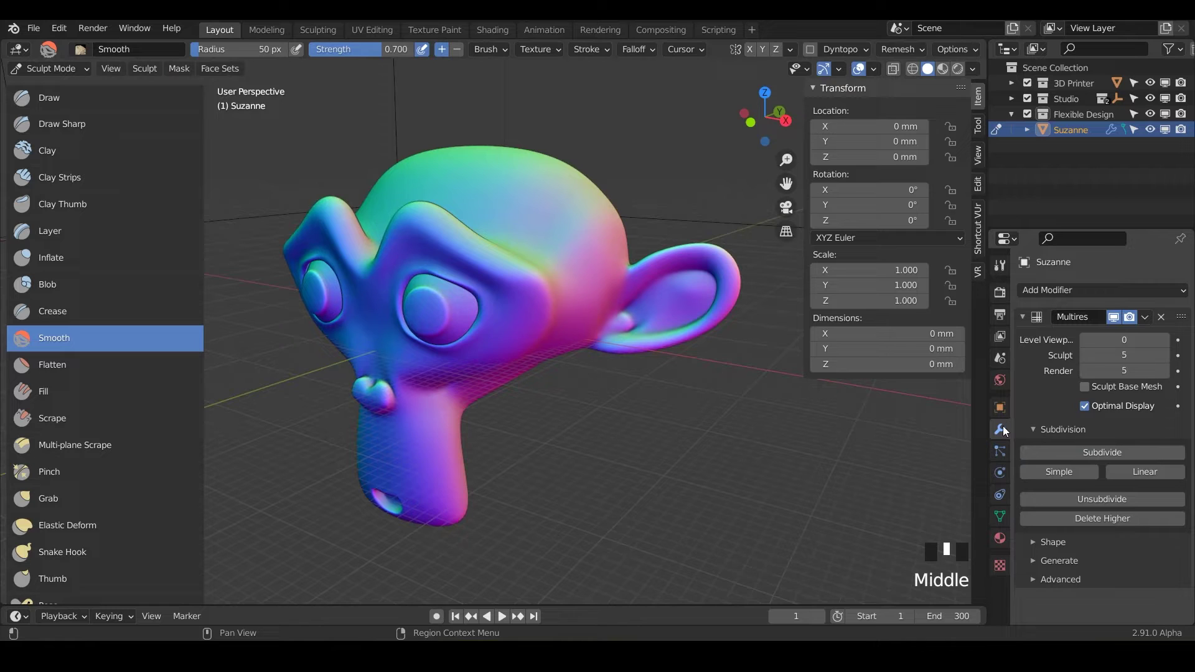
Set the Multires sculpt level to 0 and delete the higher subdivision levels
{"action": "triple_click", "coordinate": [1085, 357]}
{"action": "triple_click", "coordinate": [1085, 357]}
{"action": "triple_click", "coordinate": [1086, 357]}
{"action": "left_click", "coordinate": [1086, 357]}
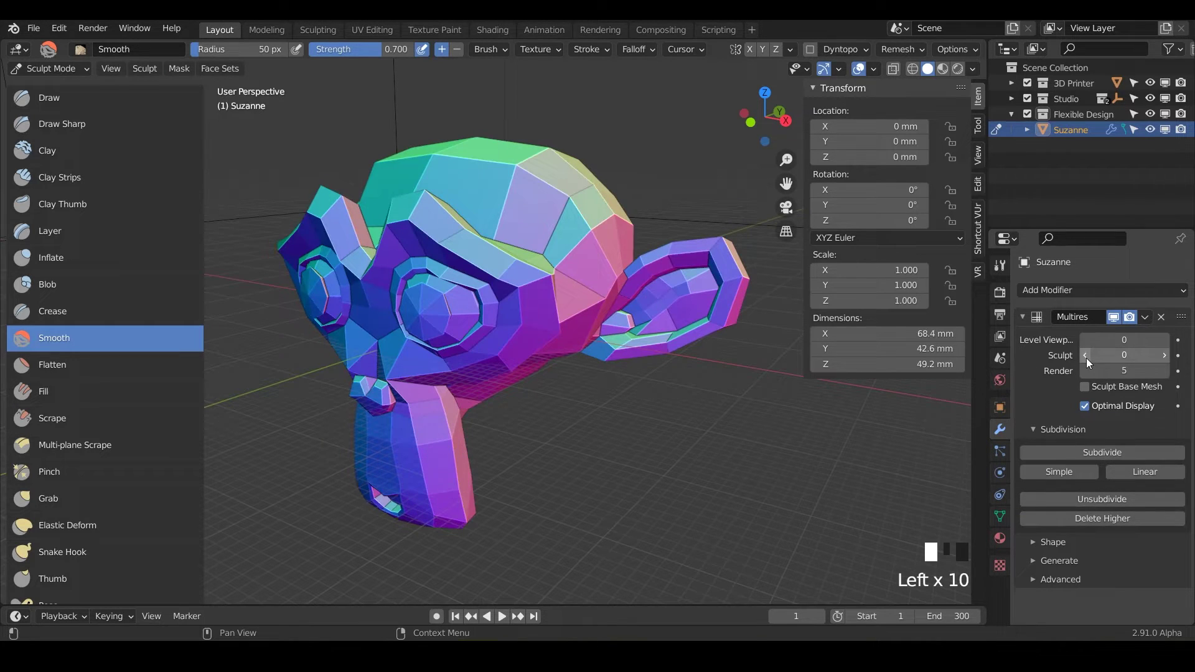
{"action": "left_click", "coordinate": [1080, 515]}
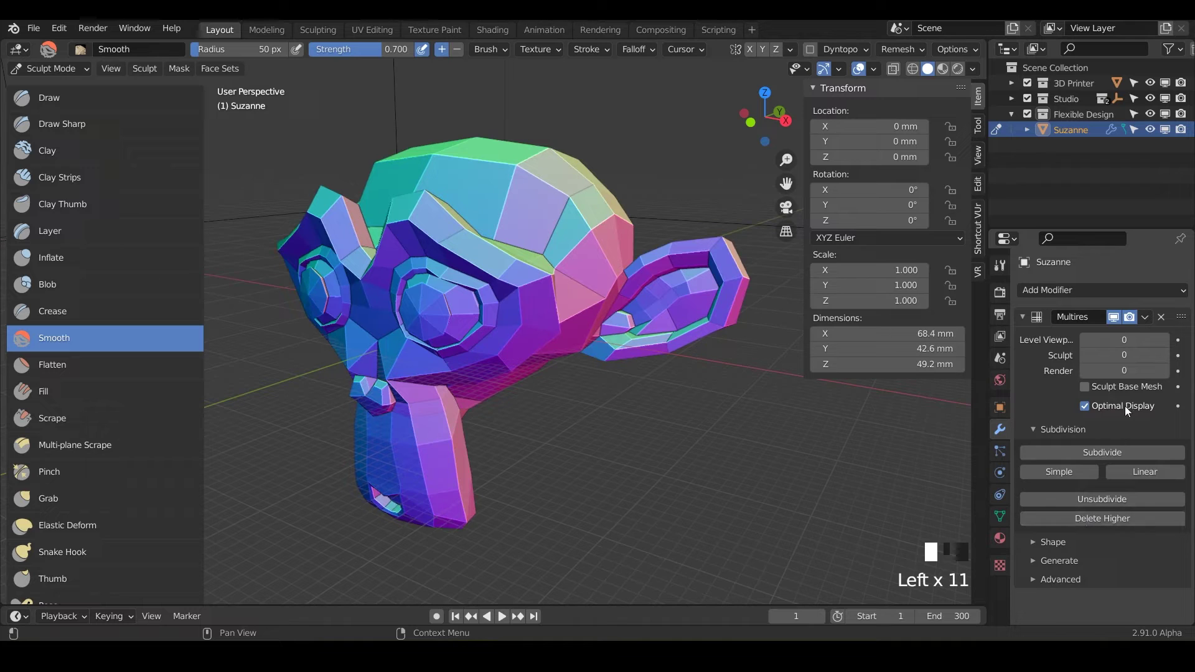
{"action": "triple_click", "coordinate": [1165, 357]}
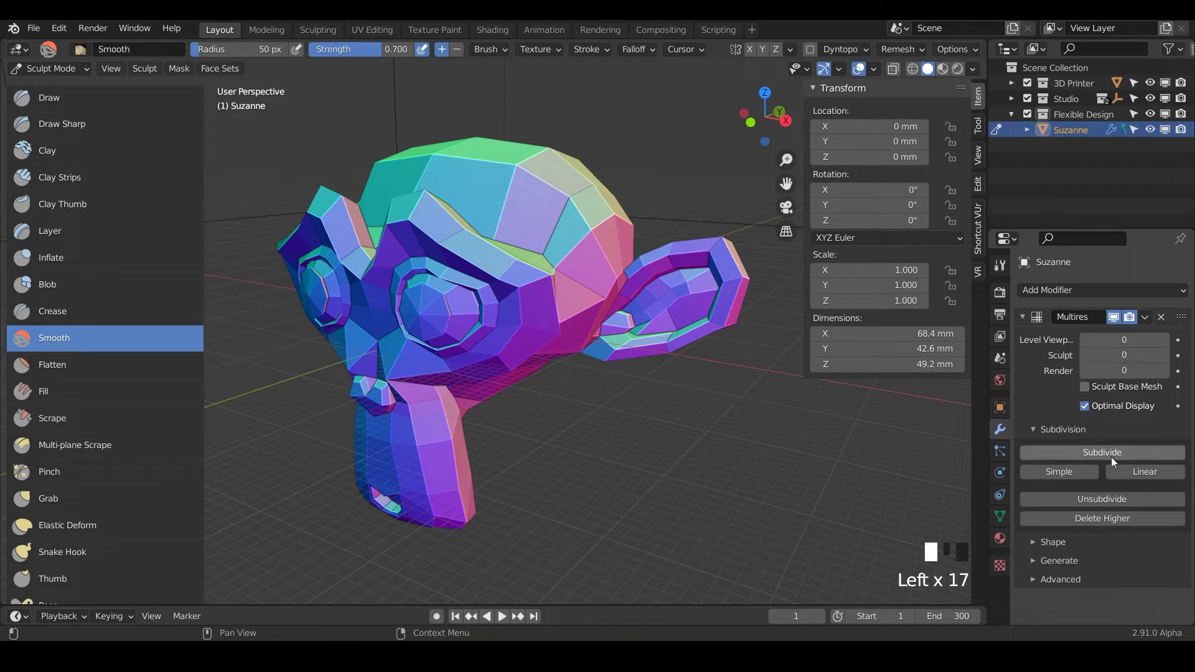
Subdivide the Multires modifier five times with Simple subdivision to keep Suzanne's faceted shape
{"action": "left_click", "coordinate": [1060, 470]}
{"action": "left_click", "coordinate": [1060, 470]}
{"action": "left_click", "coordinate": [1060, 470]}
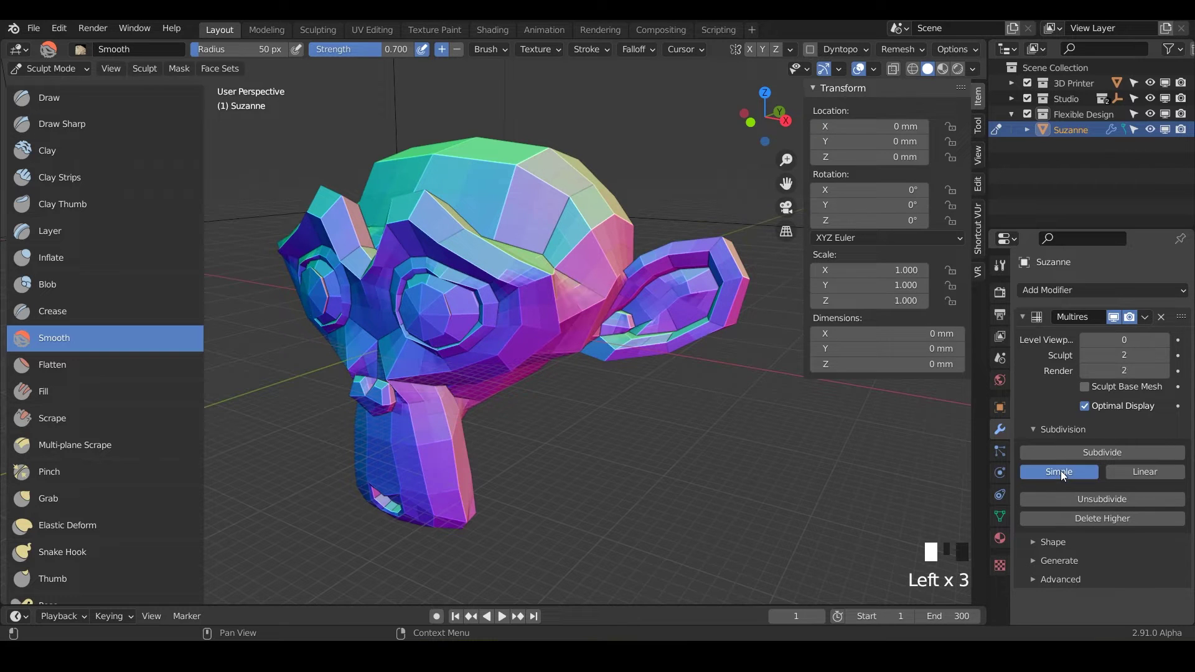
{"action": "left_click", "coordinate": [1061, 471]}
{"action": "left_click", "coordinate": [1060, 472]}
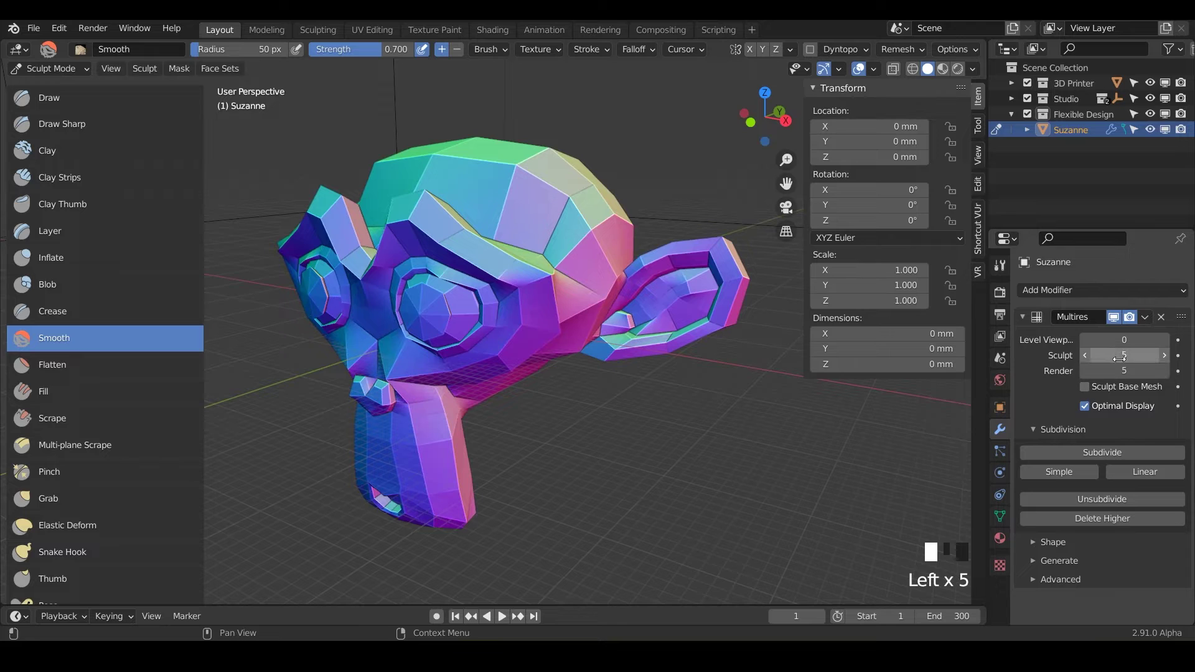
Turn on the Wireframe overlay to examine the subdivided mesh's density, and turn it off again
{"action": "left_click", "coordinate": [873, 69]}
{"action": "left_click", "coordinate": [776, 328]}
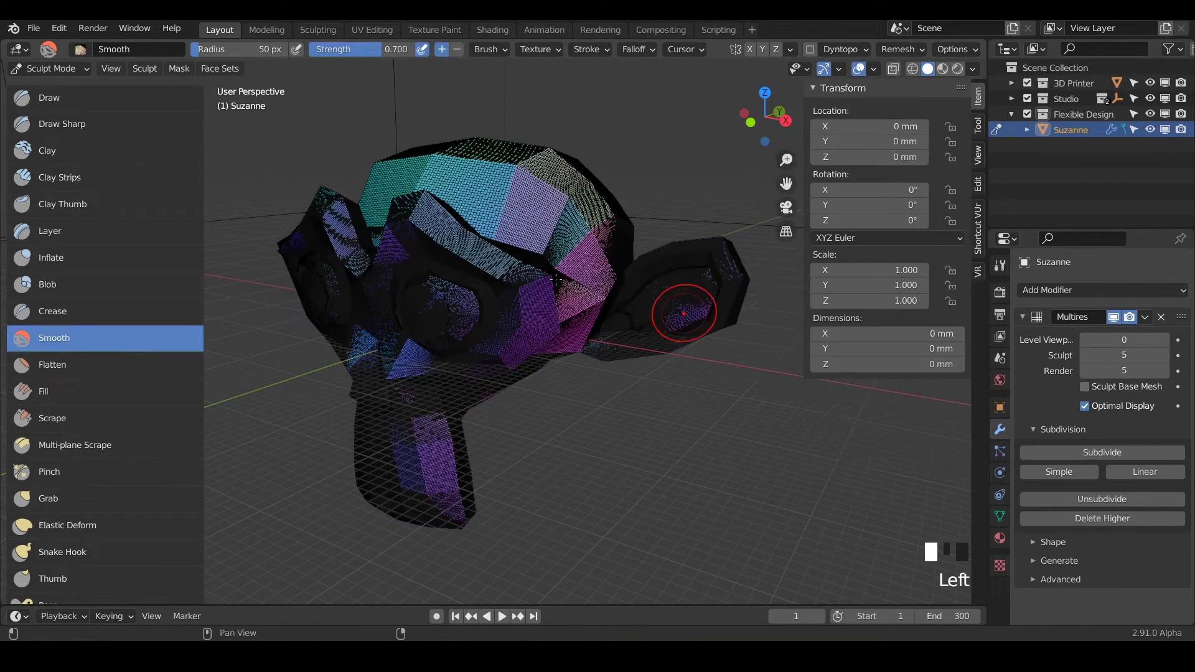
{"action": "scroll", "coordinate": [481, 265], "scroll_direction": "up", "scroll_amount": 5}
{"action": "scroll", "coordinate": [481, 265], "scroll_direction": "down", "scroll_amount": 5}
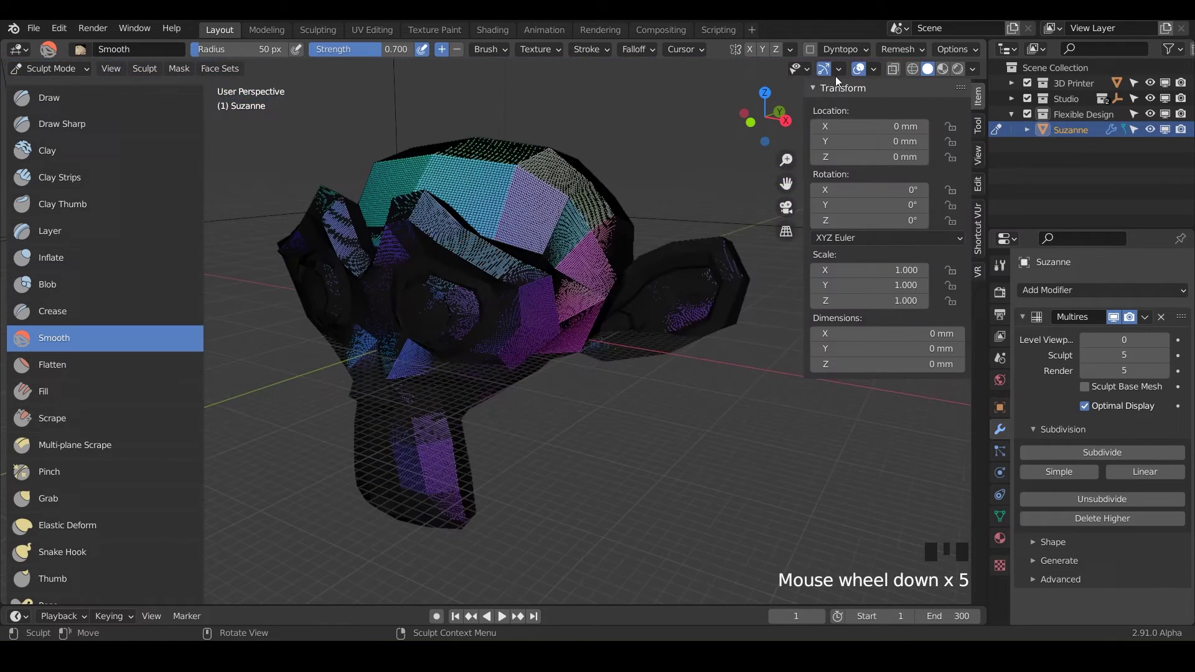
{"action": "left_click", "coordinate": [875, 69]}
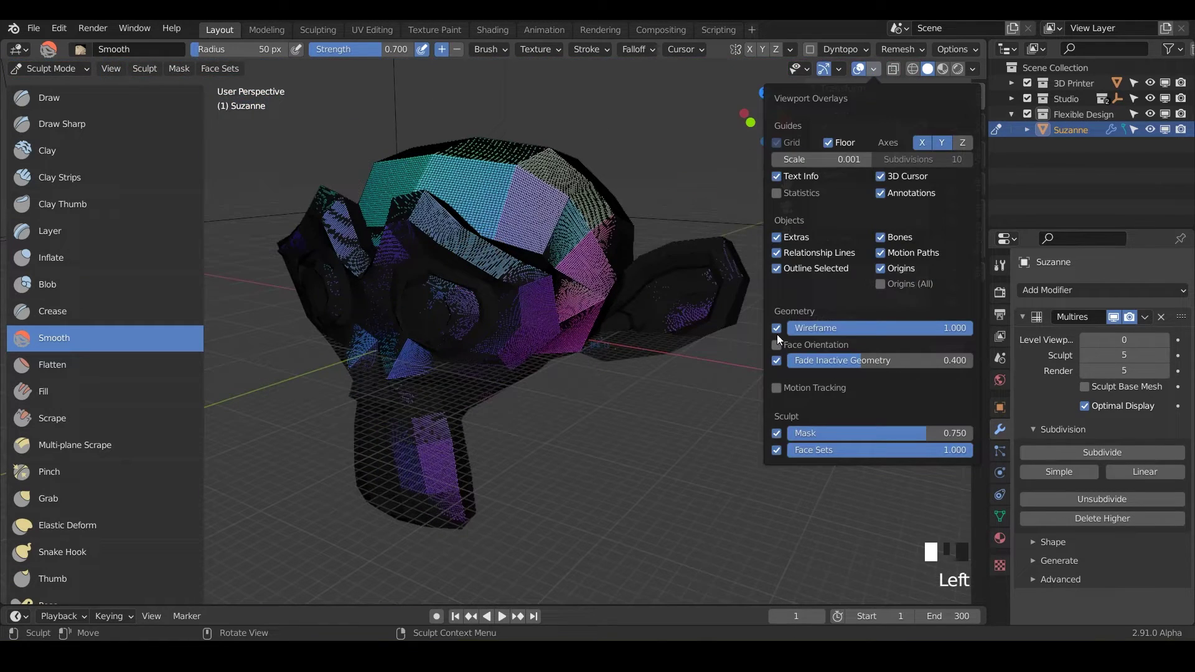
{"action": "left_click", "coordinate": [776, 330]}
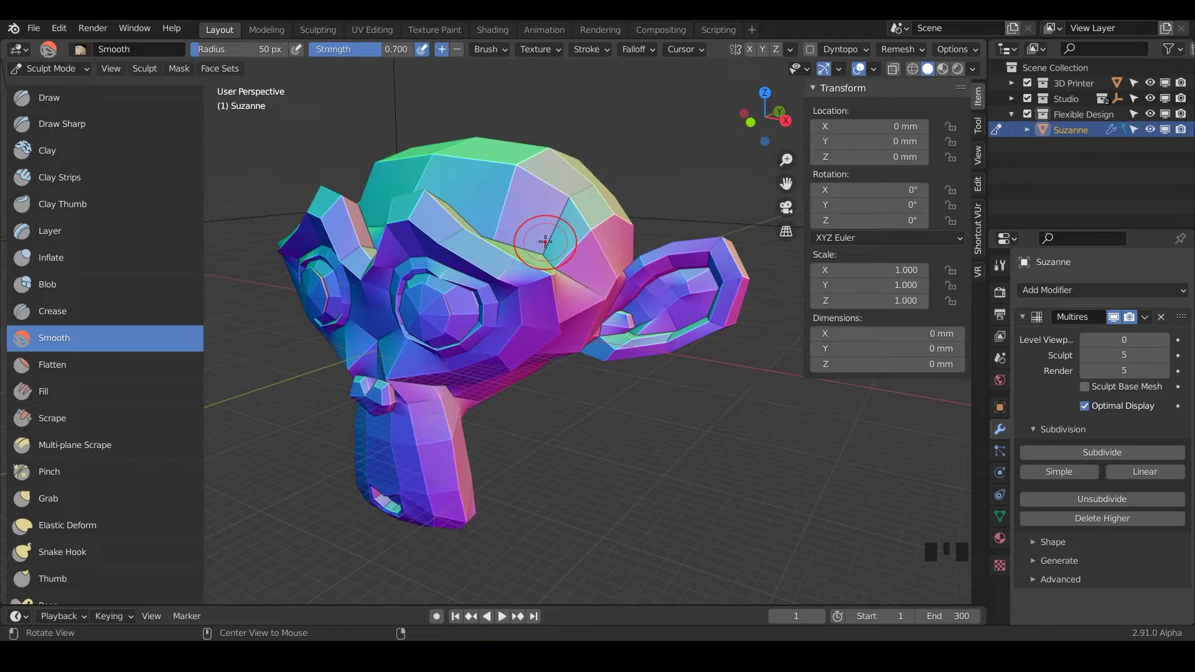
{"action": "mouse_move", "coordinate": [545, 240]}
{"action": "middle_mouse_down"}
{"action": "mouse_move", "coordinate": [611, 229]}
{"action": "mouse_move", "coordinate": [566, 235]}
{"action": "mouse_move", "coordinate": [551, 222]}
{"action": "middle_mouse_up"}
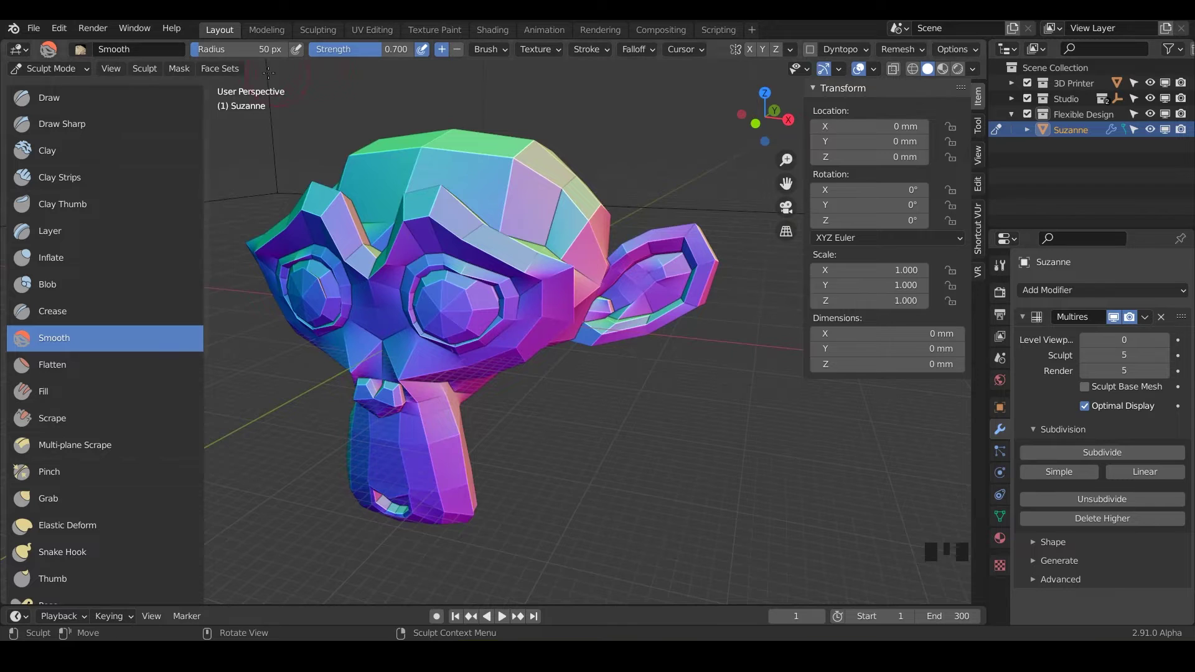
{"action": "key", "text": "f"}
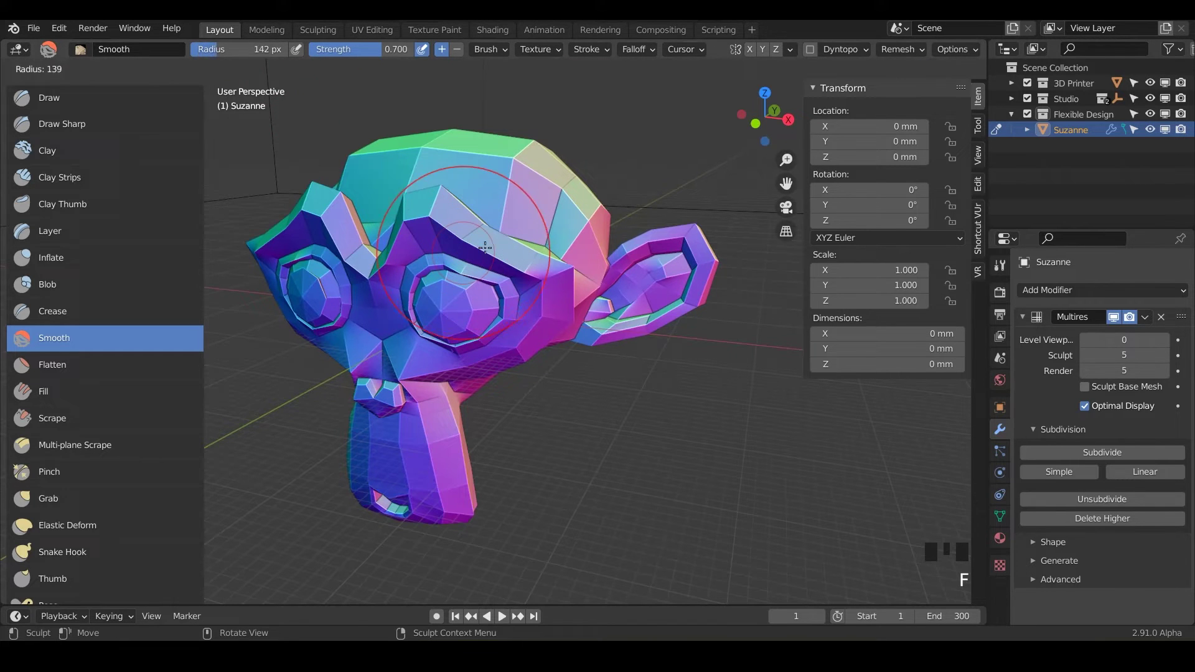
{"action": "right_click", "coordinate": [477, 247]}
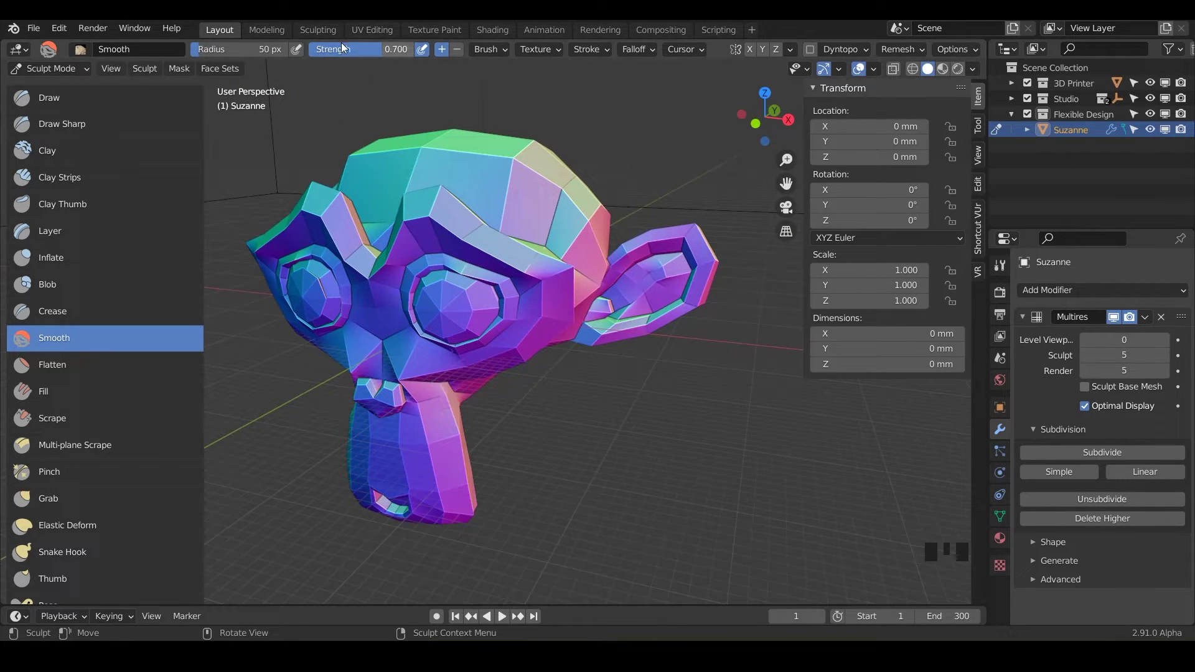
{"action": "key", "text": "shift+f"}
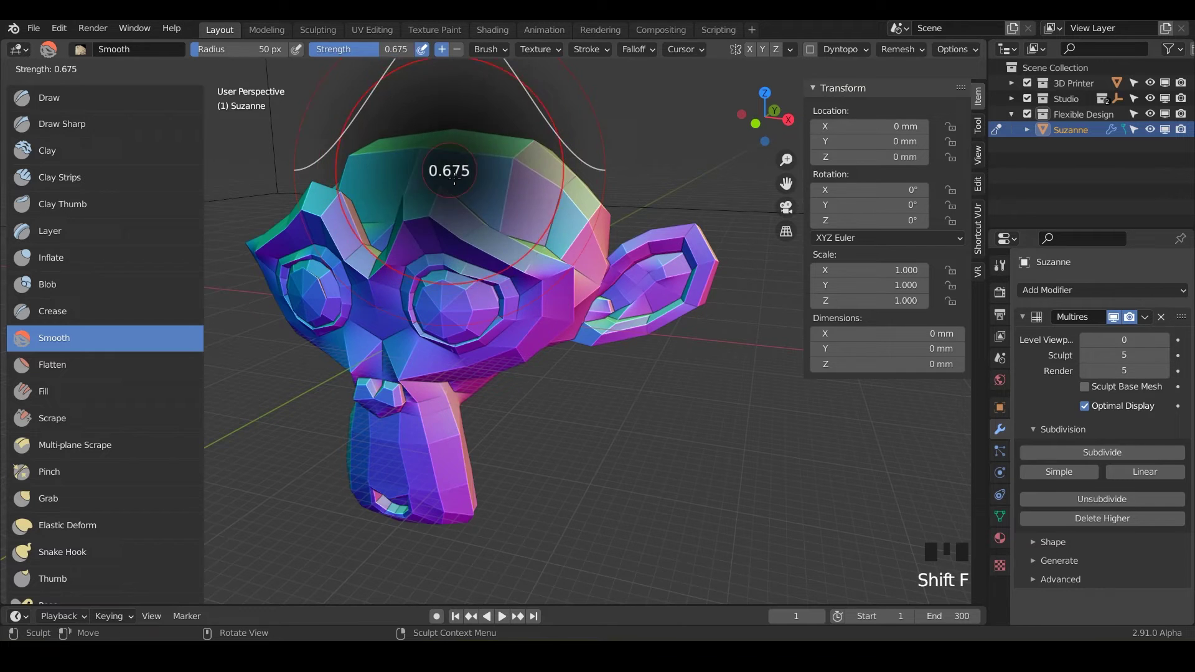
{"action": "key", "text": "Escape"}
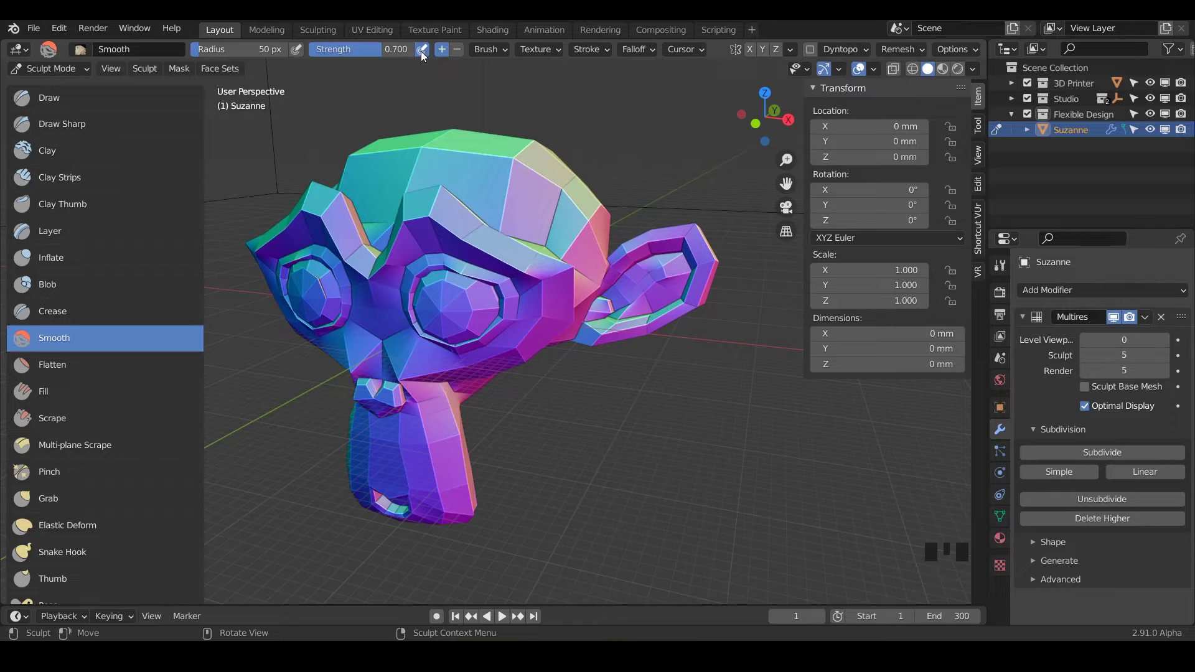
Show the Smooth brush's full settings and try the Surface deformation option before returning Deformation to Laplacian
{"action": "left_click", "coordinate": [978, 126]}
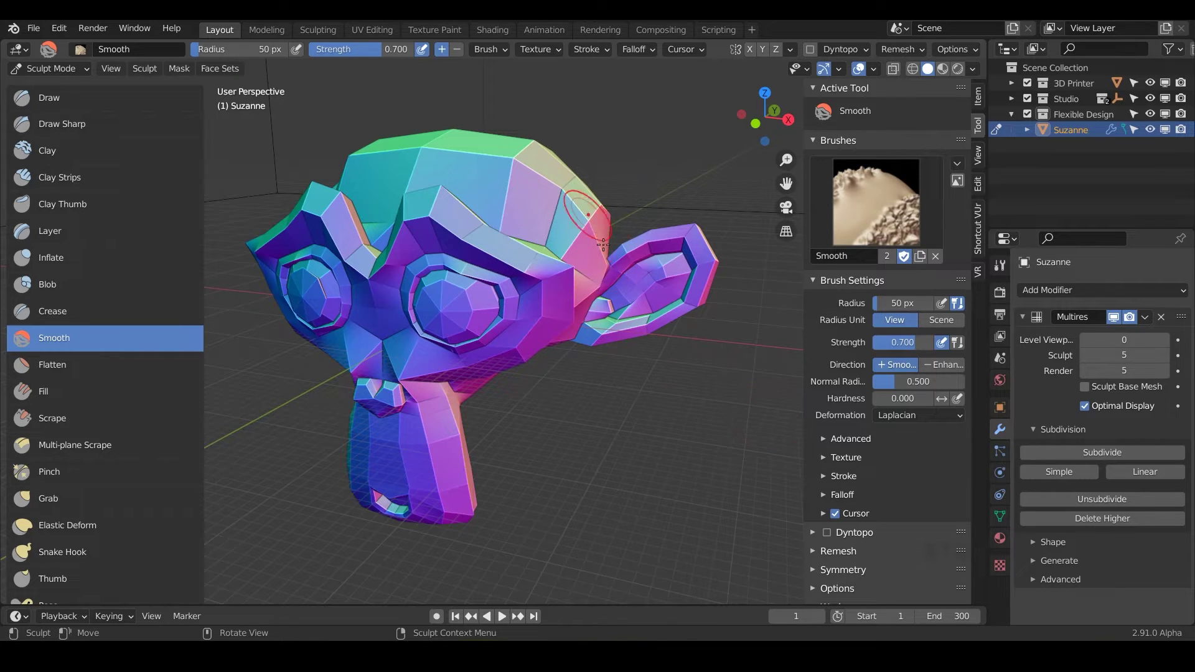
{"action": "left_click", "coordinate": [917, 415]}
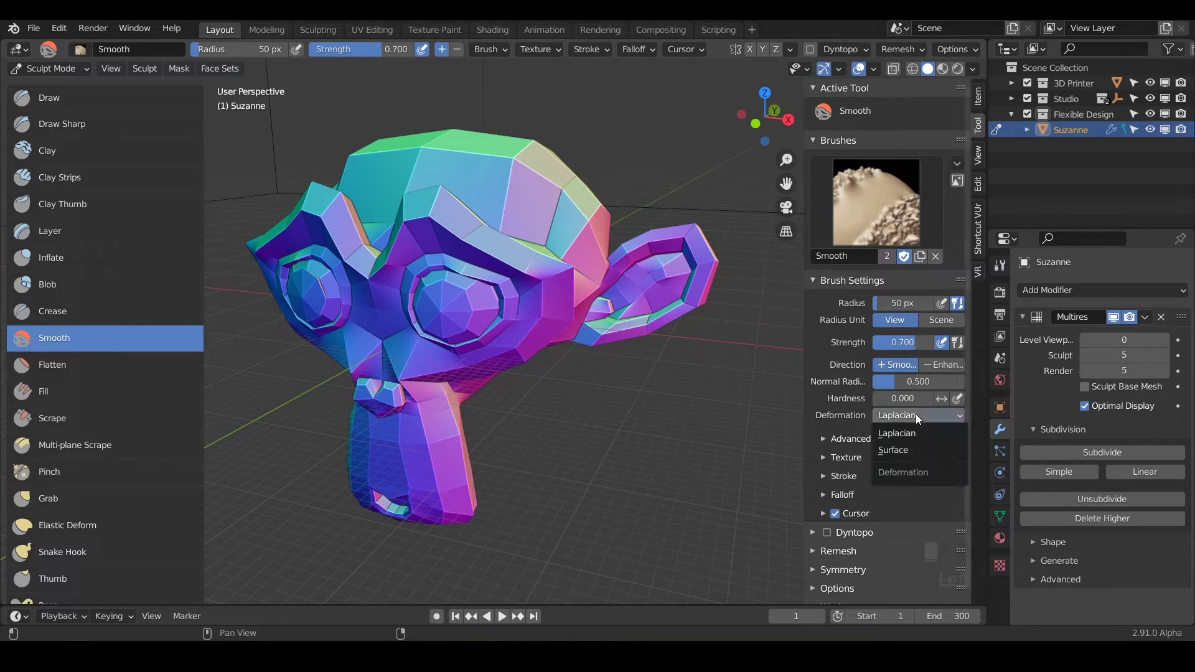
{"action": "left_click", "coordinate": [910, 450]}
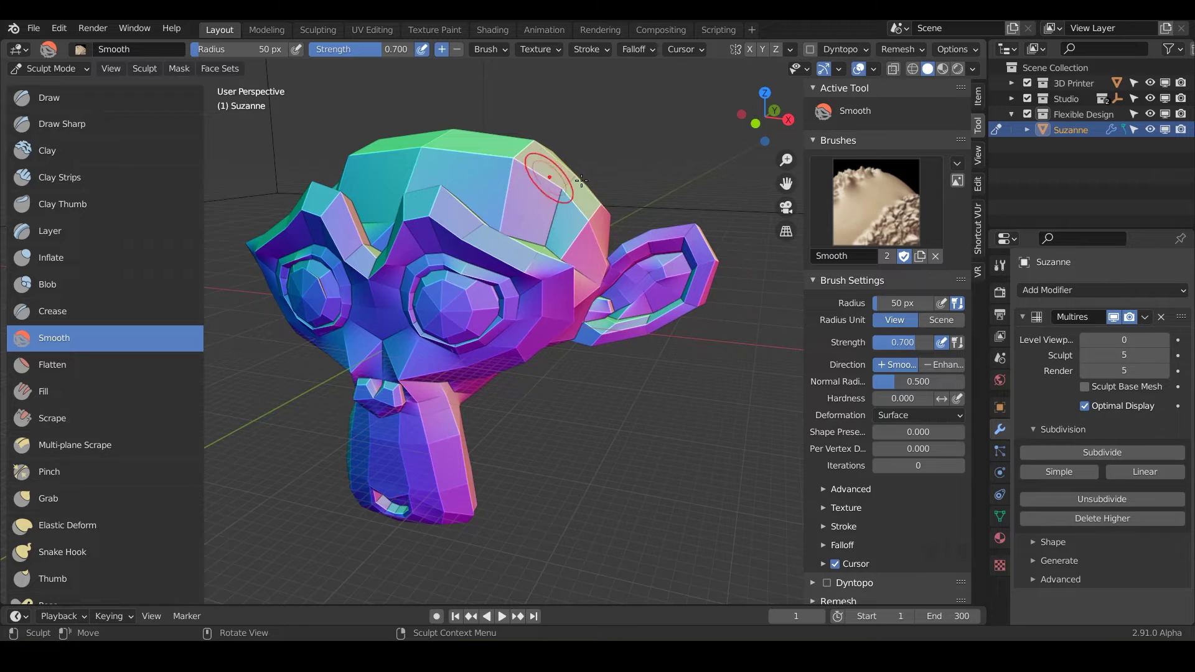
{"action": "left_click", "coordinate": [915, 411]}
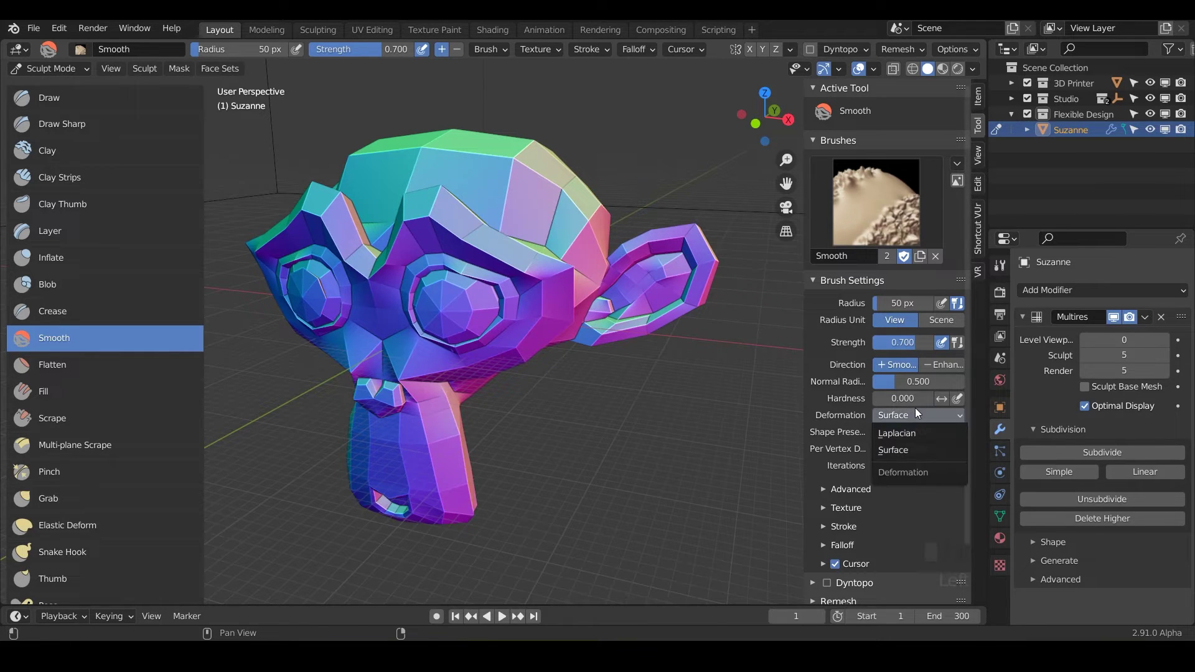
{"action": "left_click", "coordinate": [894, 432]}
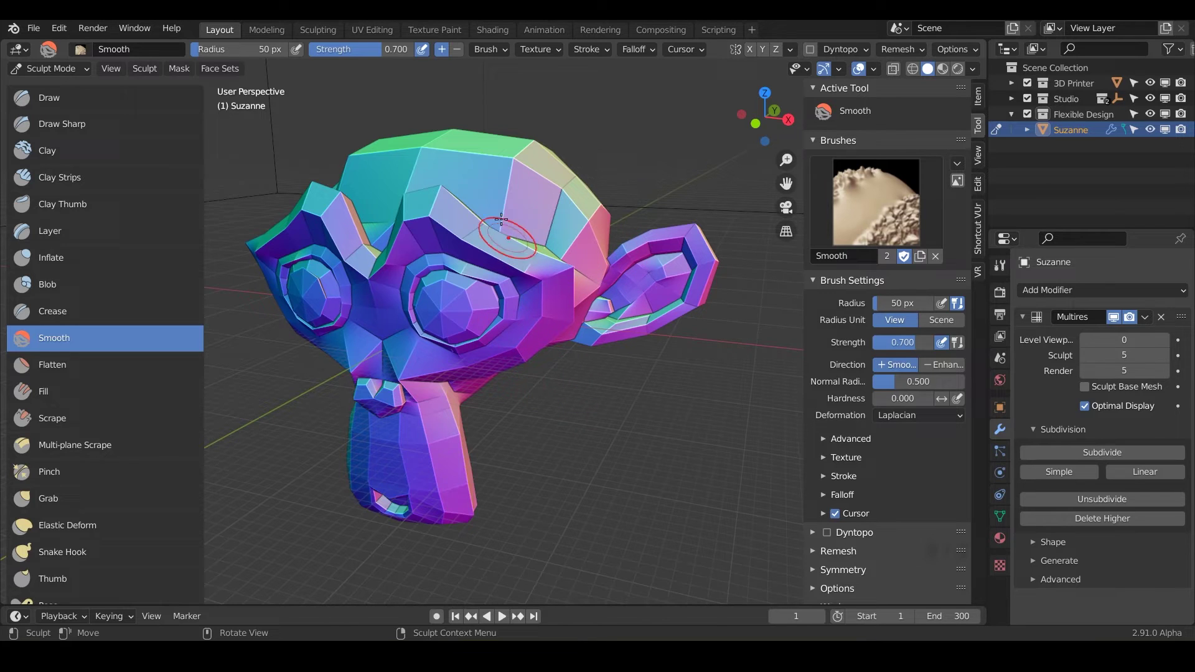
{"action": "left_click", "coordinate": [905, 415]}
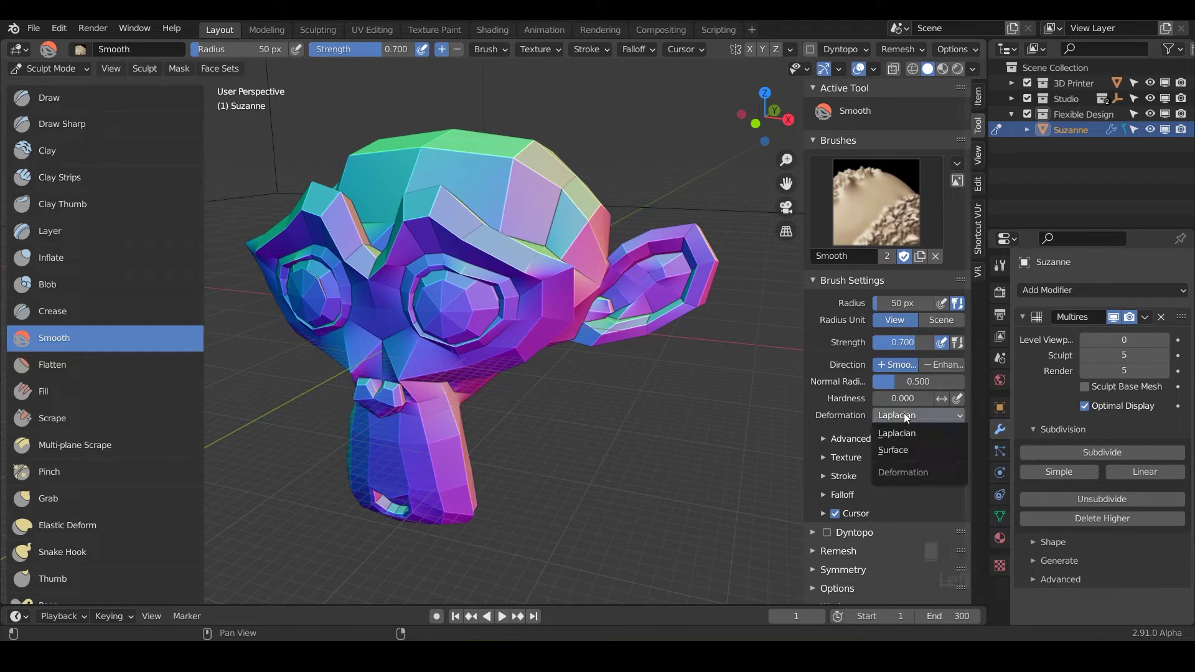
{"action": "left_click", "coordinate": [901, 430]}
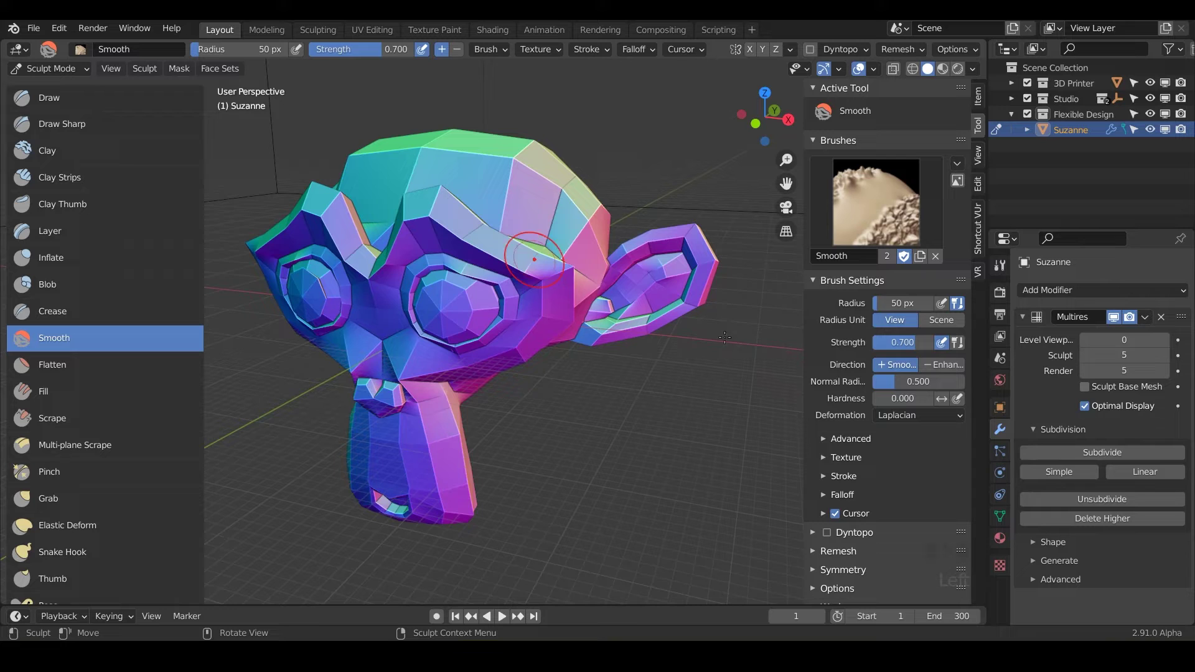
Smooth the hard facet edges on the side of Suzanne's head with the 50 px brush
{"action": "middle_click_drag", "start_coordinate": [506, 245], "coordinate": [607, 306], "text": "shift"}
{"action": "mouse_move", "coordinate": [608, 306]}
{"action": "left_mouse_down"}
{"action": "mouse_move", "coordinate": [568, 248]}
{"action": "mouse_move", "coordinate": [522, 354]}
{"action": "left_mouse_up"}
{"action": "left_click_drag", "start_coordinate": [565, 221], "coordinate": [579, 254]}
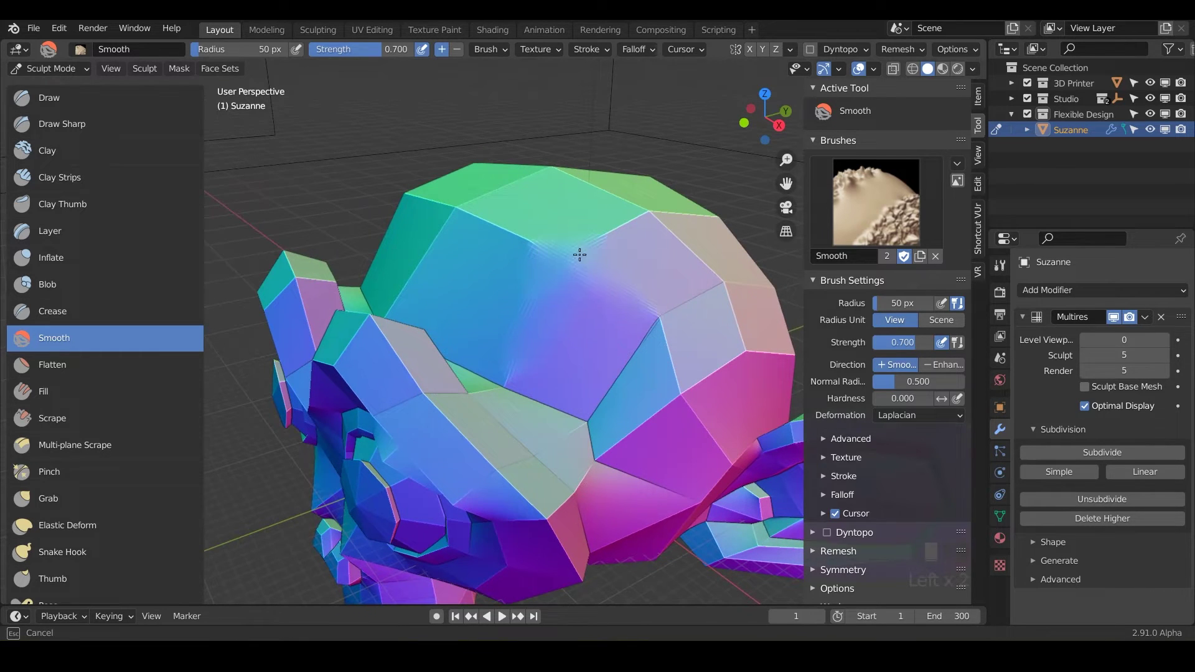
{"action": "mouse_move", "coordinate": [643, 317]}
{"action": "left_mouse_down"}
{"action": "mouse_move", "coordinate": [681, 395]}
{"action": "mouse_move", "coordinate": [653, 414]}
{"action": "mouse_move", "coordinate": [616, 357]}
{"action": "left_mouse_up"}
{"action": "mouse_move", "coordinate": [610, 400]}
{"action": "left_mouse_down"}
{"action": "mouse_move", "coordinate": [615, 450]}
{"action": "mouse_move", "coordinate": [608, 386]}
{"action": "left_mouse_up"}
Enlarge the brush radius to 156 px and smooth the facets across the side and back of the head
{"action": "key", "text": "f"}
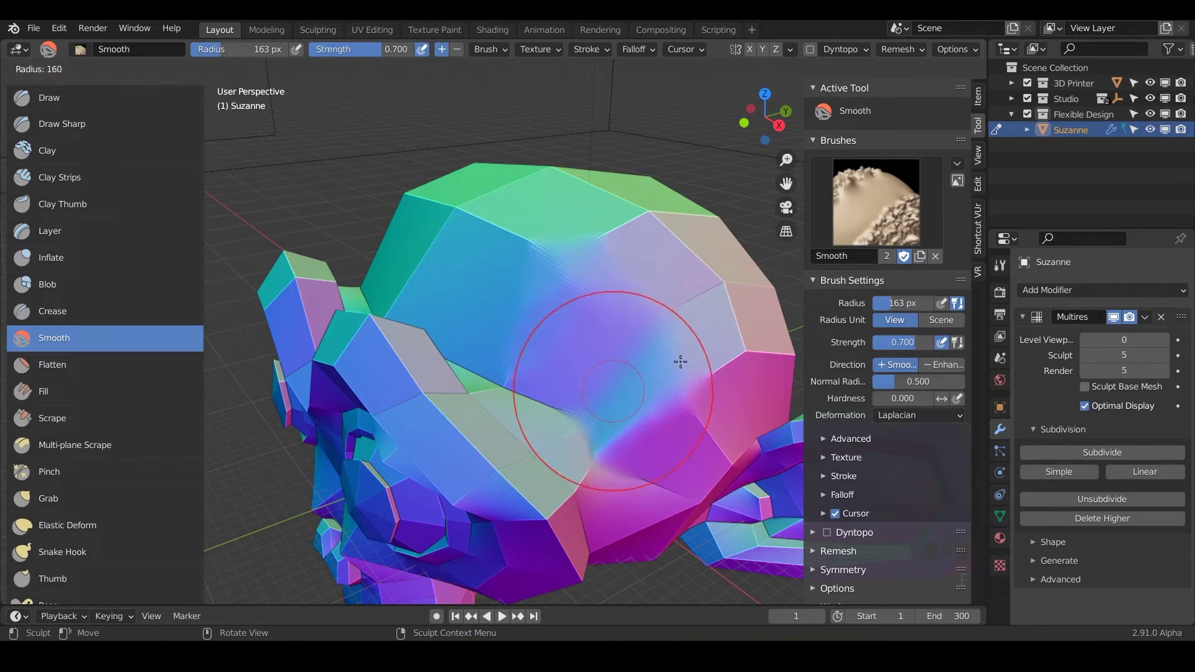
{"action": "left_click", "coordinate": [681, 361]}
{"action": "middle_click_drag", "start_coordinate": [624, 488], "coordinate": [566, 478]}
{"action": "mouse_move", "coordinate": [502, 375]}
{"action": "left_mouse_down"}
{"action": "mouse_move", "coordinate": [576, 372]}
{"action": "mouse_move", "coordinate": [488, 227]}
{"action": "mouse_move", "coordinate": [625, 312]}
{"action": "mouse_move", "coordinate": [613, 370]}
{"action": "left_mouse_up"}
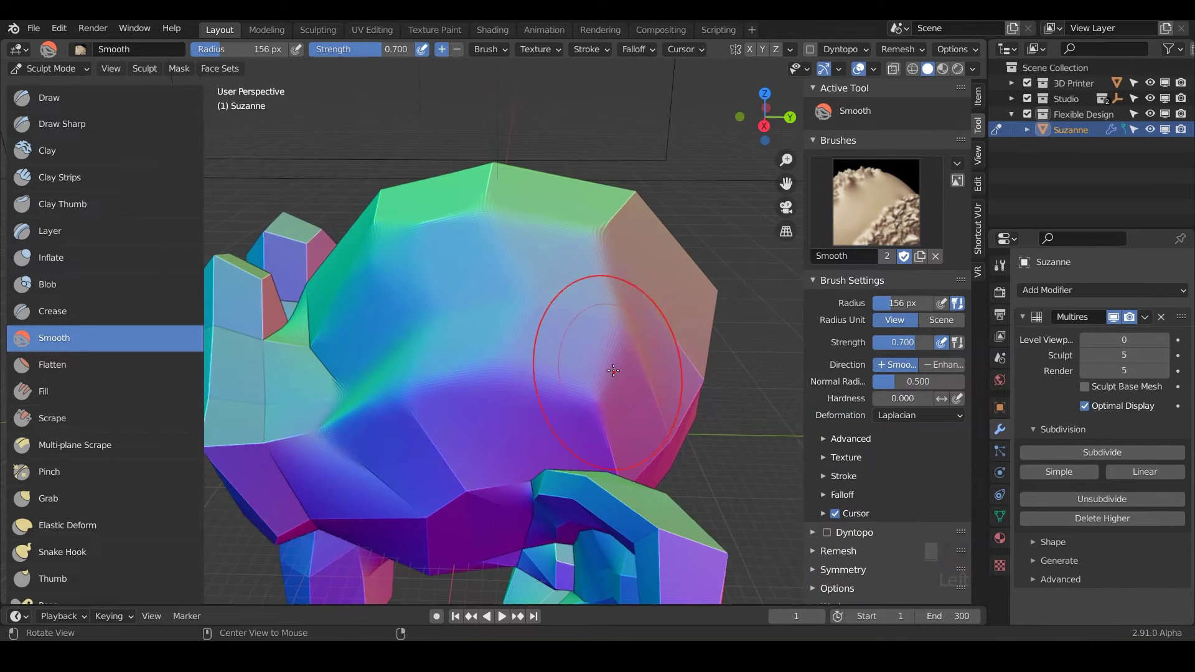
{"action": "middle_click_drag", "start_coordinate": [613, 370], "coordinate": [473, 262]}
{"action": "left_click_drag", "start_coordinate": [473, 262], "coordinate": [429, 329]}
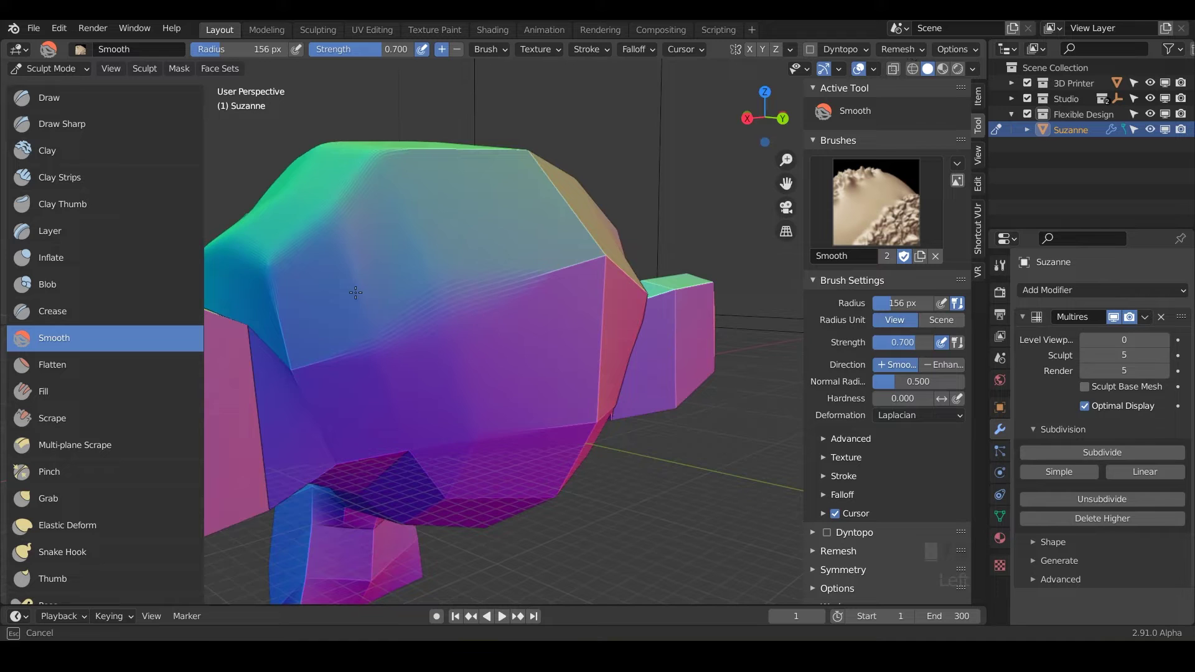
{"action": "mouse_move", "coordinate": [356, 292]}
{"action": "middle_mouse_down"}
{"action": "mouse_move", "coordinate": [346, 277]}
{"action": "mouse_move", "coordinate": [374, 240]}
{"action": "middle_mouse_up"}
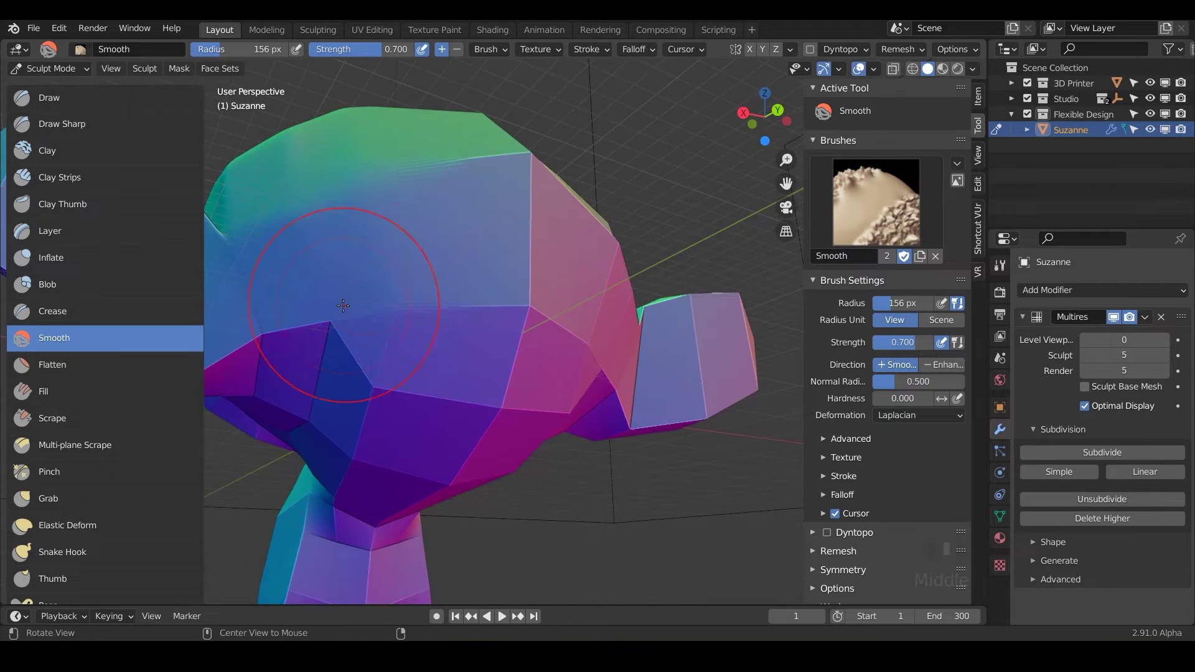
{"action": "mouse_move", "coordinate": [343, 306]}
{"action": "left_mouse_down"}
{"action": "mouse_move", "coordinate": [373, 267]}
{"action": "mouse_move", "coordinate": [398, 348]}
{"action": "mouse_move", "coordinate": [486, 353]}
{"action": "left_mouse_up"}
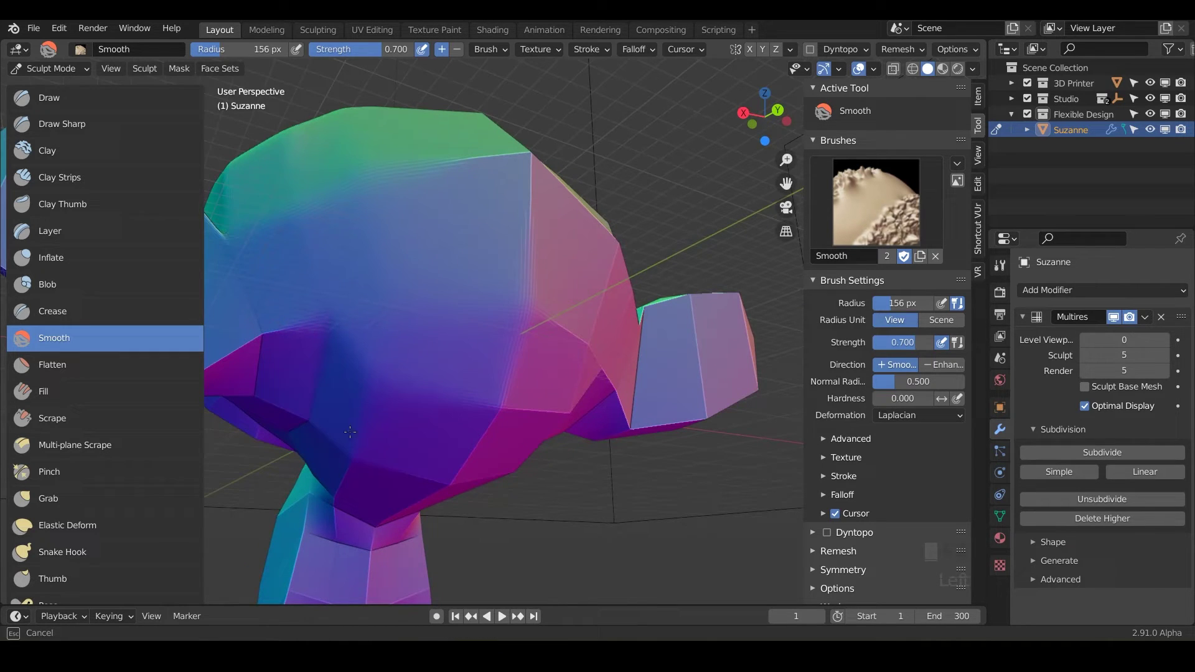
{"action": "left_click_drag", "start_coordinate": [350, 432], "coordinate": [374, 435]}
Reduce the brush radius to 18 px and smooth along individual facet edges on the upper side of the head
{"action": "middle_click_drag", "start_coordinate": [374, 436], "coordinate": [534, 507]}
{"action": "type", "text": "f"}
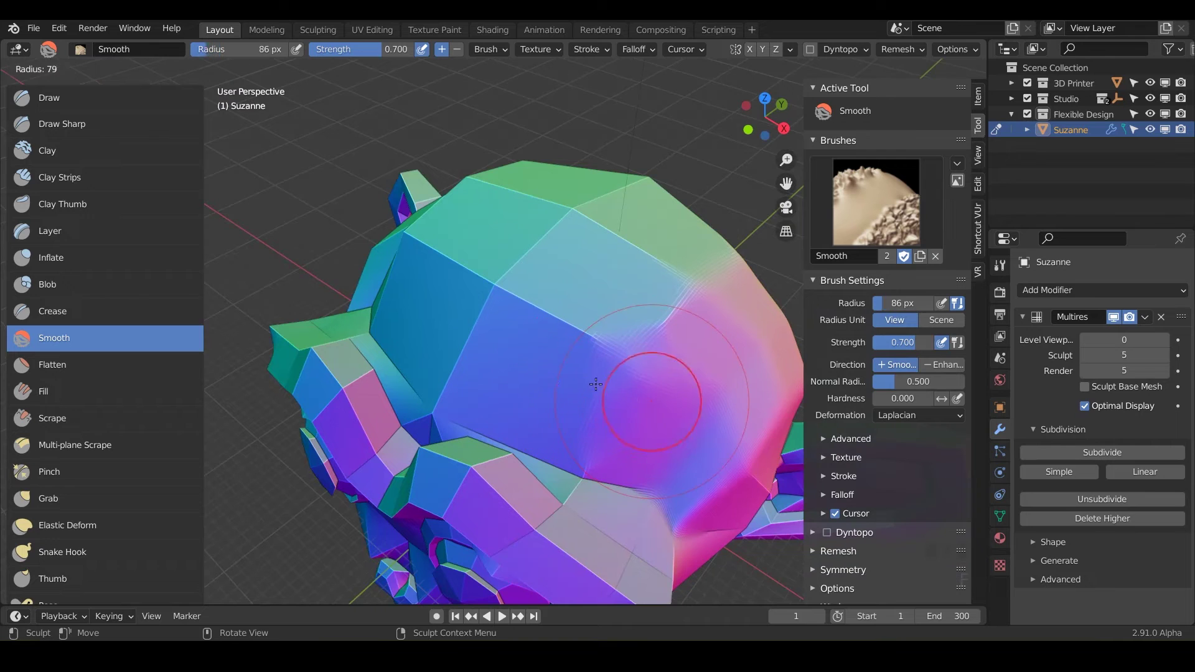
{"action": "type", "text": "1"}
{"action": "key", "text": "Return"}
{"action": "scroll", "coordinate": [539, 289], "scroll_direction": "up", "scroll_amount": 2}
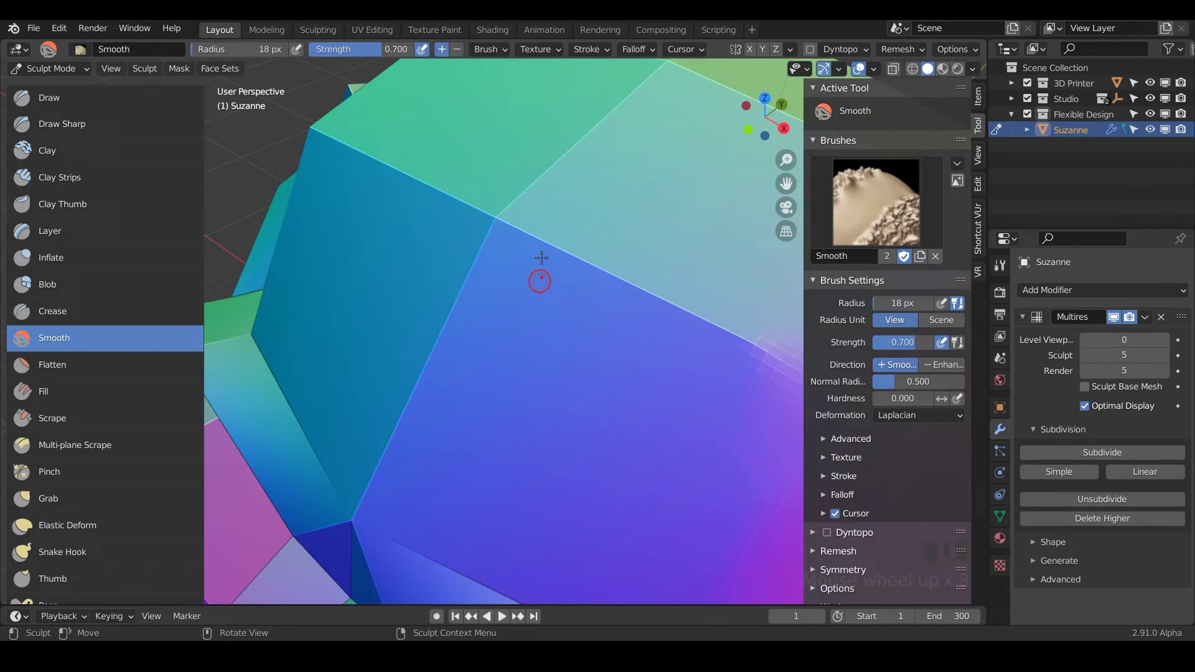
{"action": "left_click_drag", "start_coordinate": [543, 240], "coordinate": [711, 327]}
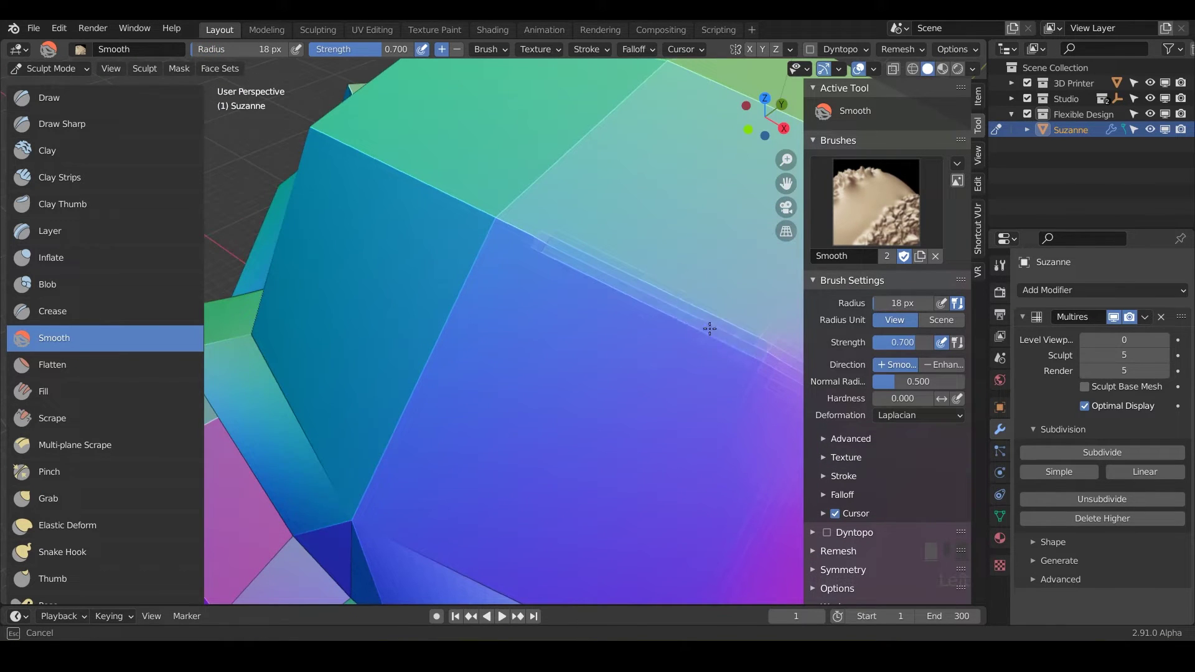
{"action": "scroll", "coordinate": [579, 278], "scroll_direction": "down", "scroll_amount": 4}
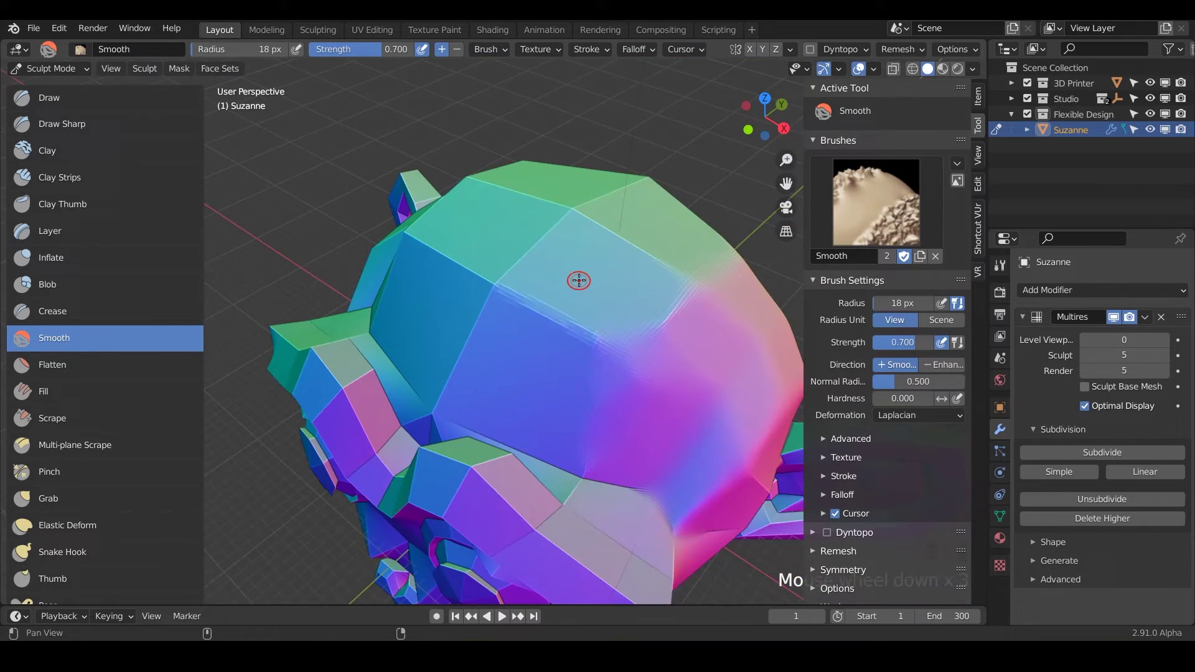
{"action": "middle_click_drag", "start_coordinate": [579, 278], "coordinate": [531, 256], "text": "shift"}
{"action": "left_click_drag", "start_coordinate": [619, 241], "coordinate": [585, 225]}
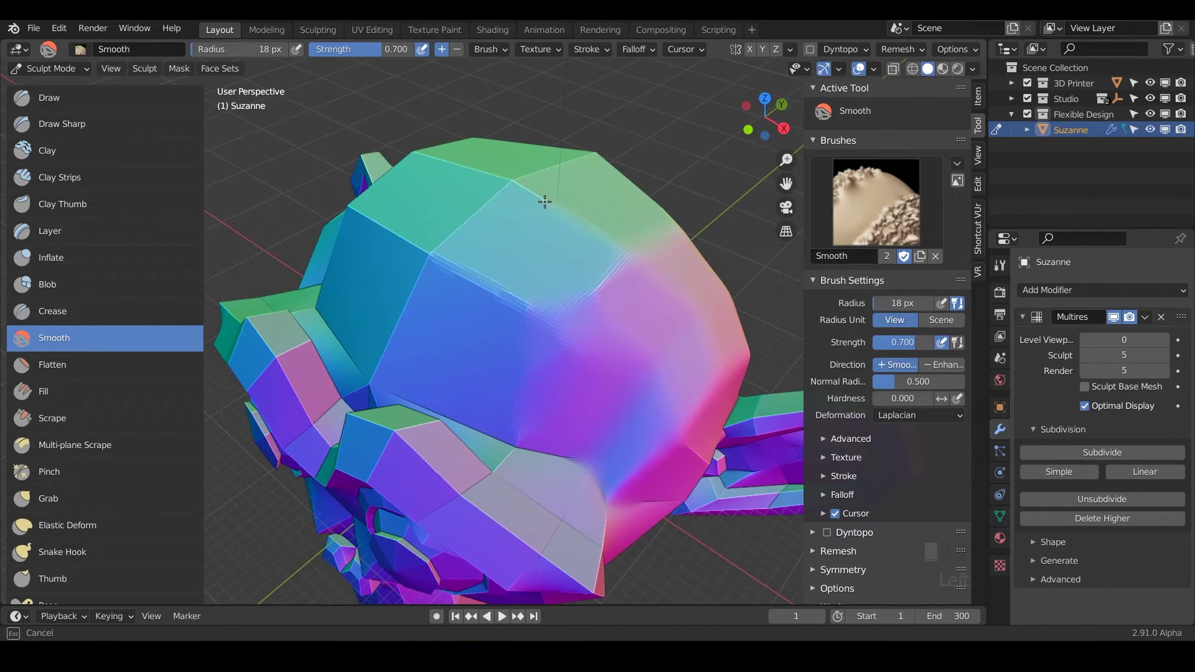
{"action": "left_click_drag", "start_coordinate": [523, 191], "coordinate": [517, 187]}
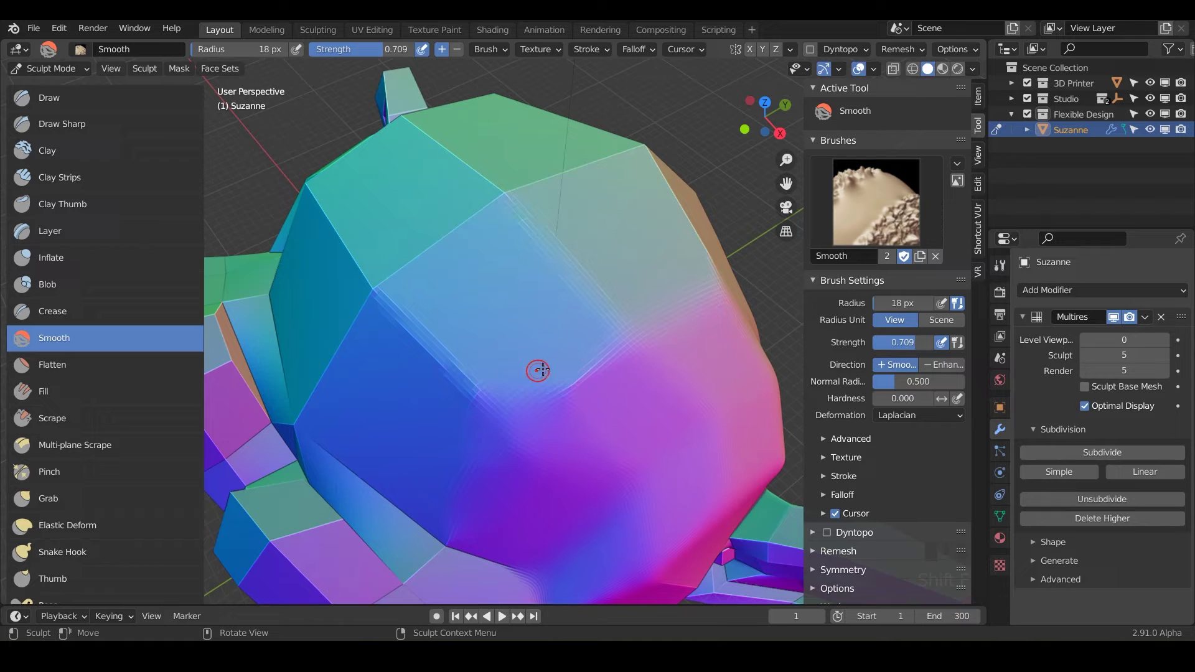
Raise the brush strength to 1.000 and smooth further facet edges toward the back of the head
{"action": "key", "text": "shift+f"}
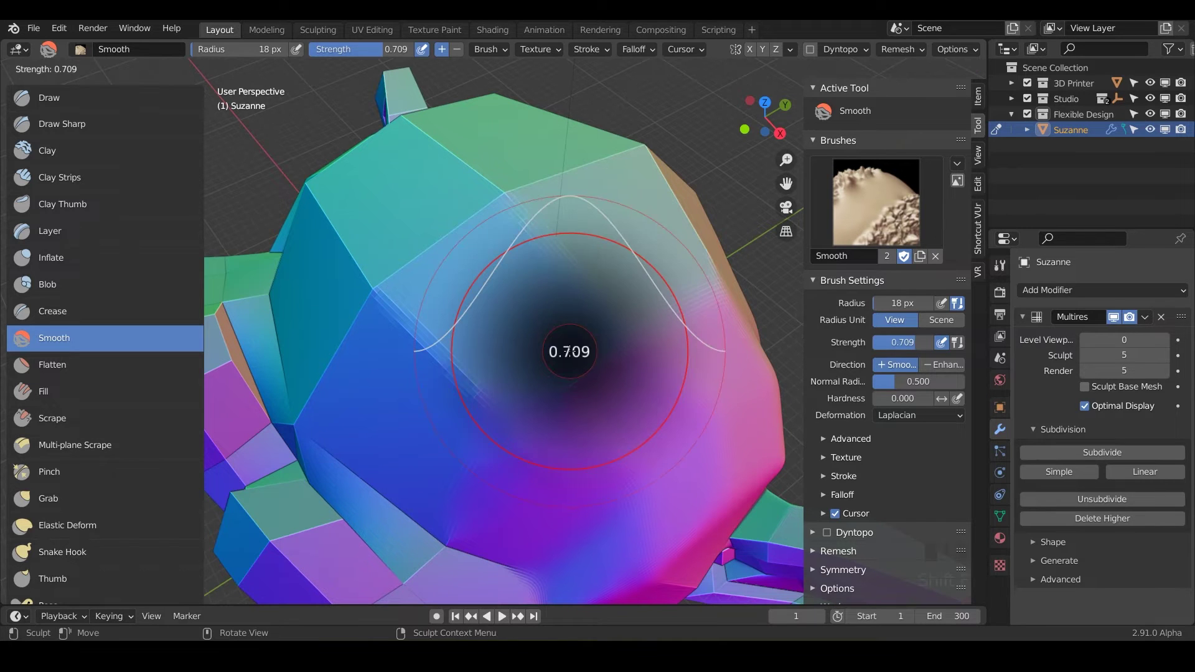
{"action": "left_click", "coordinate": [629, 339]}
{"action": "left_click_drag", "start_coordinate": [628, 339], "coordinate": [565, 311]}
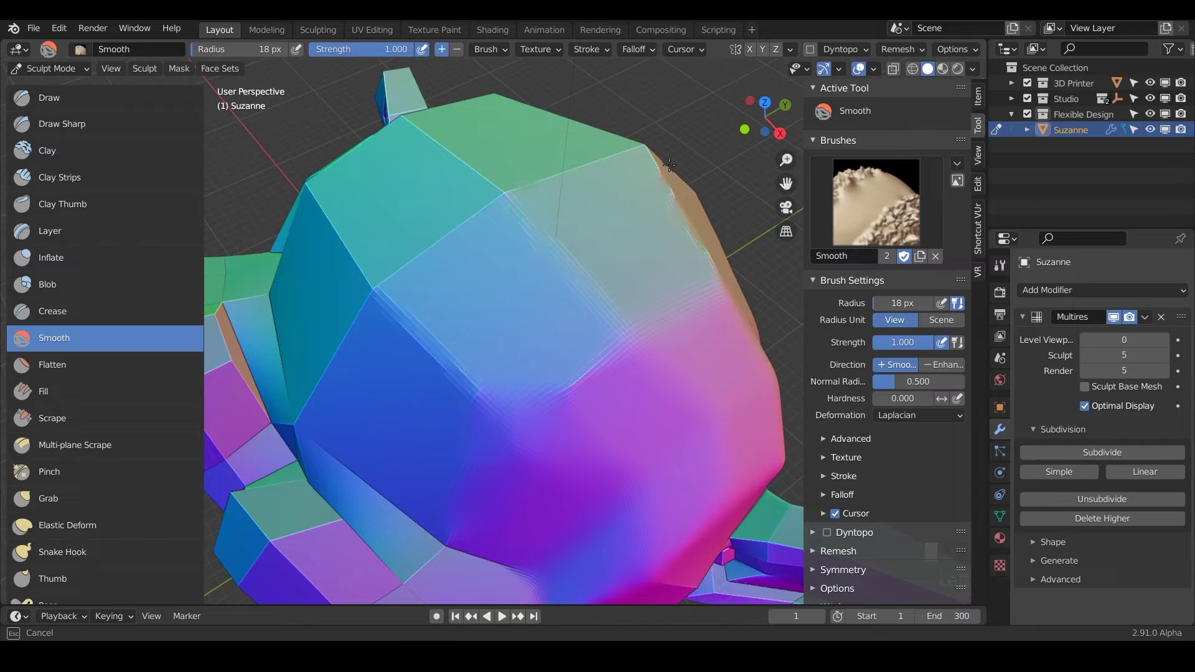
{"action": "left_click_drag", "start_coordinate": [707, 257], "coordinate": [695, 255]}
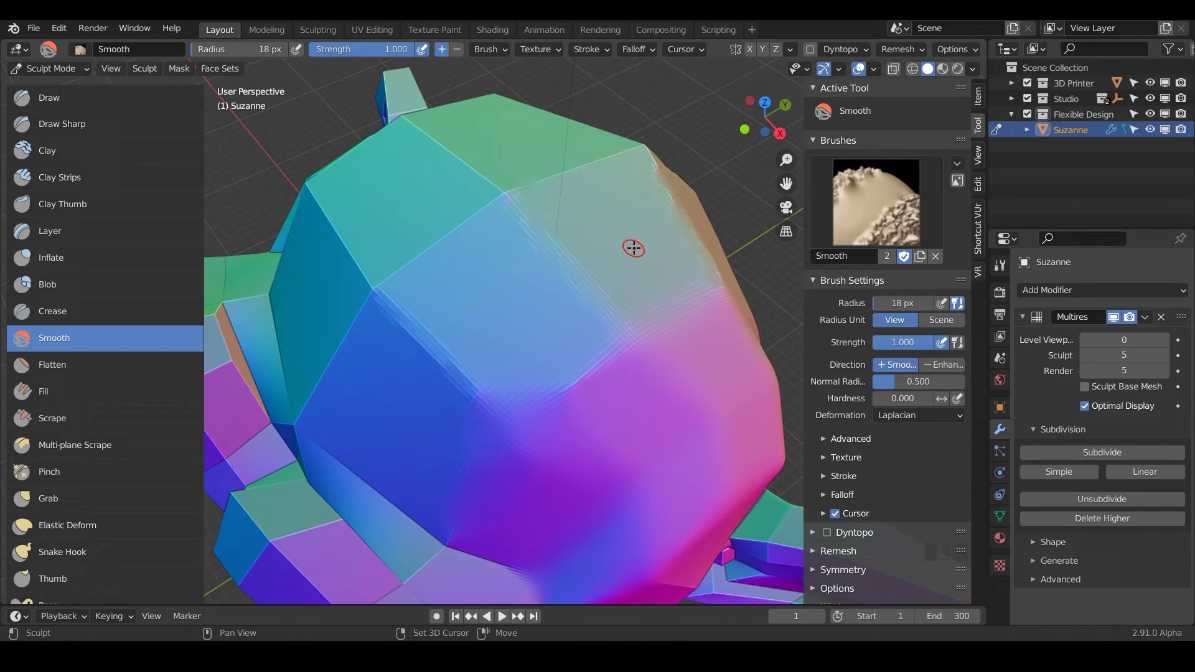
Lower the brush strength to 0.210 and smooth lightly over the facets on the side of the head
{"action": "key", "text": "shift+f"}
{"action": "left_click", "coordinate": [532, 284]}
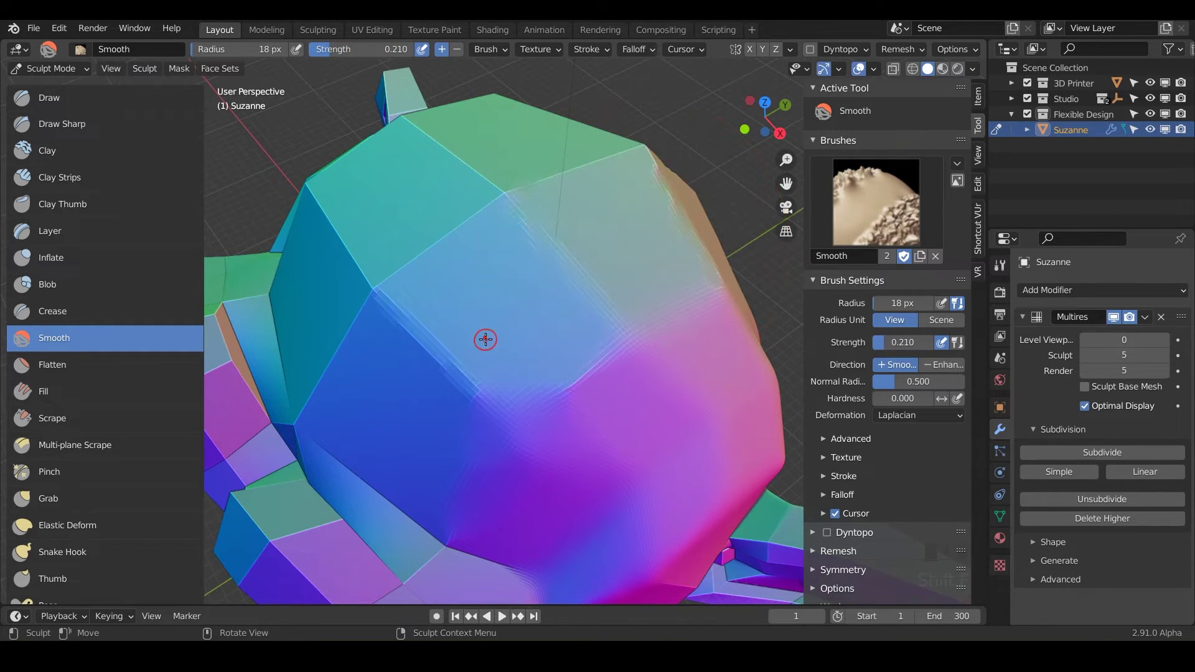
{"action": "mouse_move", "coordinate": [471, 414]}
{"action": "middle_mouse_down"}
{"action": "mouse_move", "coordinate": [480, 355]}
{"action": "mouse_move", "coordinate": [454, 361]}
{"action": "middle_mouse_up"}
{"action": "mouse_move", "coordinate": [454, 360]}
{"action": "left_mouse_down"}
{"action": "mouse_move", "coordinate": [496, 363]}
{"action": "mouse_move", "coordinate": [481, 391]}
{"action": "left_mouse_up"}
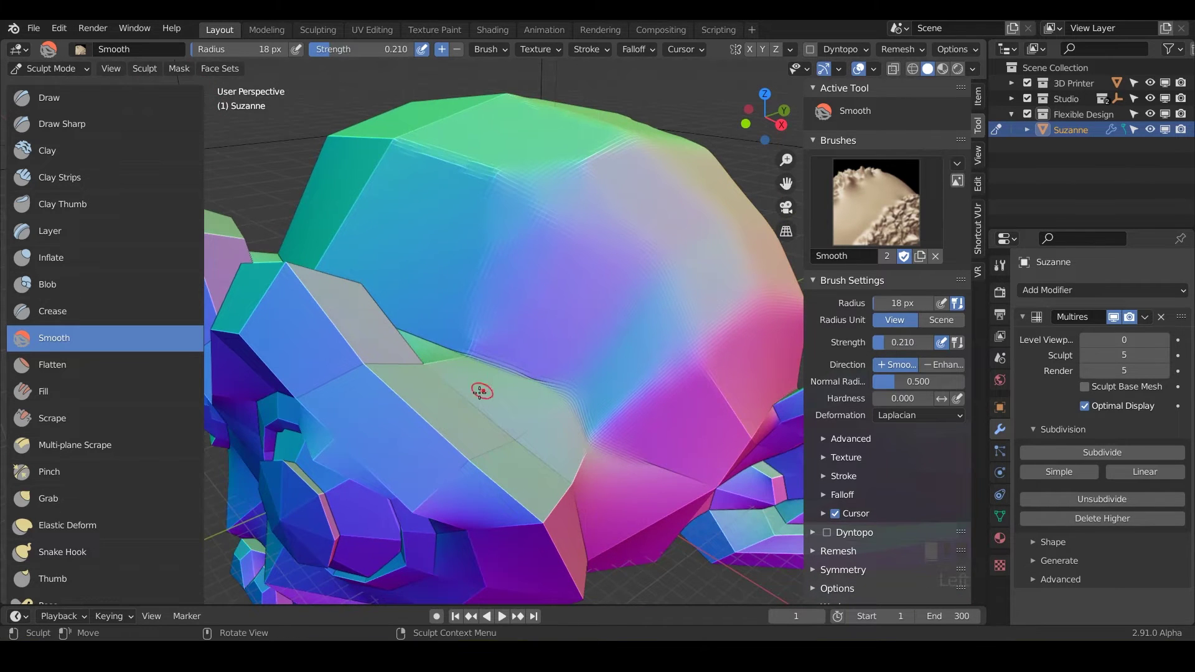
Enlarge the brush radius to 256 px and smooth broadly over Suzanne's head
{"action": "scroll", "coordinate": [517, 364], "scroll_direction": "down", "scroll_amount": 5}
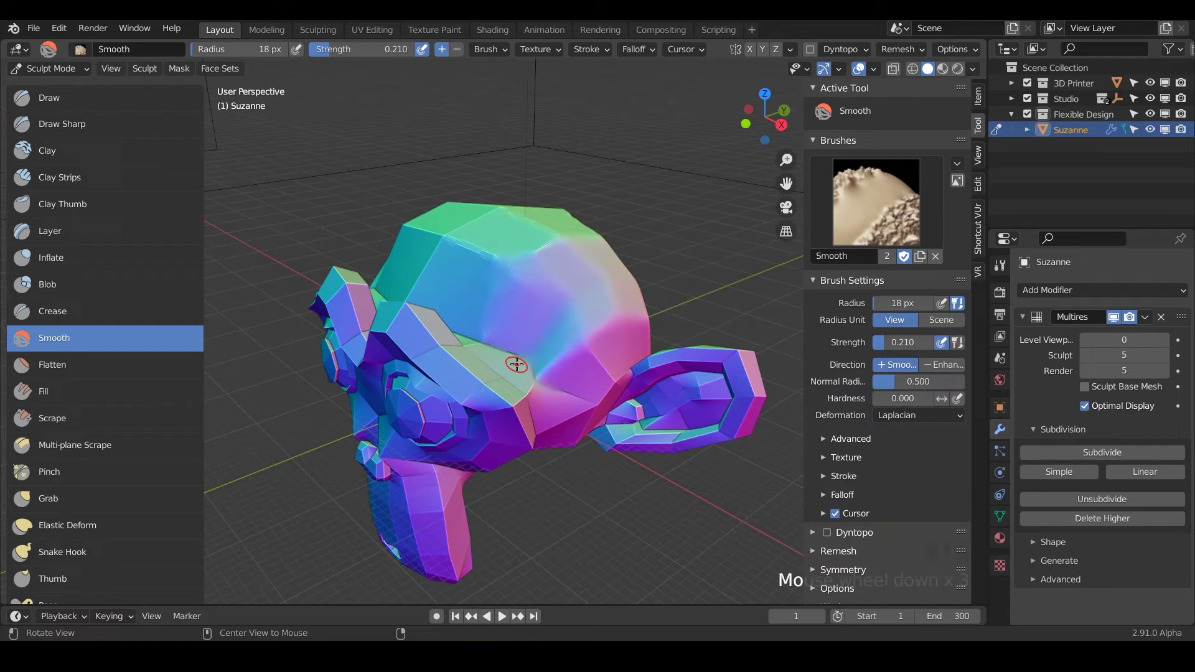
{"action": "key", "text": "f"}
{"action": "left_click", "coordinate": [665, 364]}
{"action": "middle_click_drag", "start_coordinate": [489, 393], "coordinate": [517, 367]}
{"action": "mouse_move", "coordinate": [516, 367]}
{"action": "left_mouse_down"}
{"action": "mouse_move", "coordinate": [493, 389]}
{"action": "mouse_move", "coordinate": [507, 311]}
{"action": "mouse_move", "coordinate": [482, 280]}
{"action": "left_mouse_up"}
{"action": "mouse_move", "coordinate": [477, 268]}
{"action": "left_mouse_down"}
{"action": "mouse_move", "coordinate": [469, 242]}
{"action": "mouse_move", "coordinate": [473, 273]}
{"action": "left_mouse_up"}
Dab the 256 px Smooth brush repeatedly over the area around Suzanne's eye from the front
{"action": "middle_click_drag", "start_coordinate": [473, 274], "coordinate": [521, 325]}
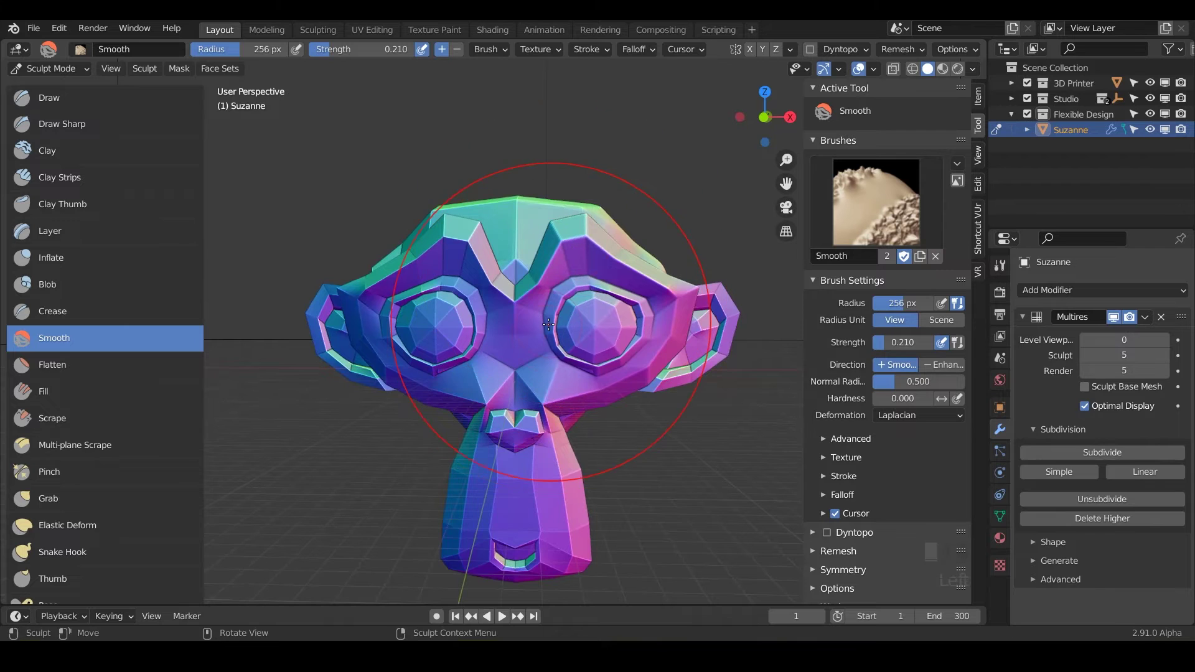
{"action": "scroll", "coordinate": [548, 324], "scroll_direction": "up", "scroll_amount": 3}
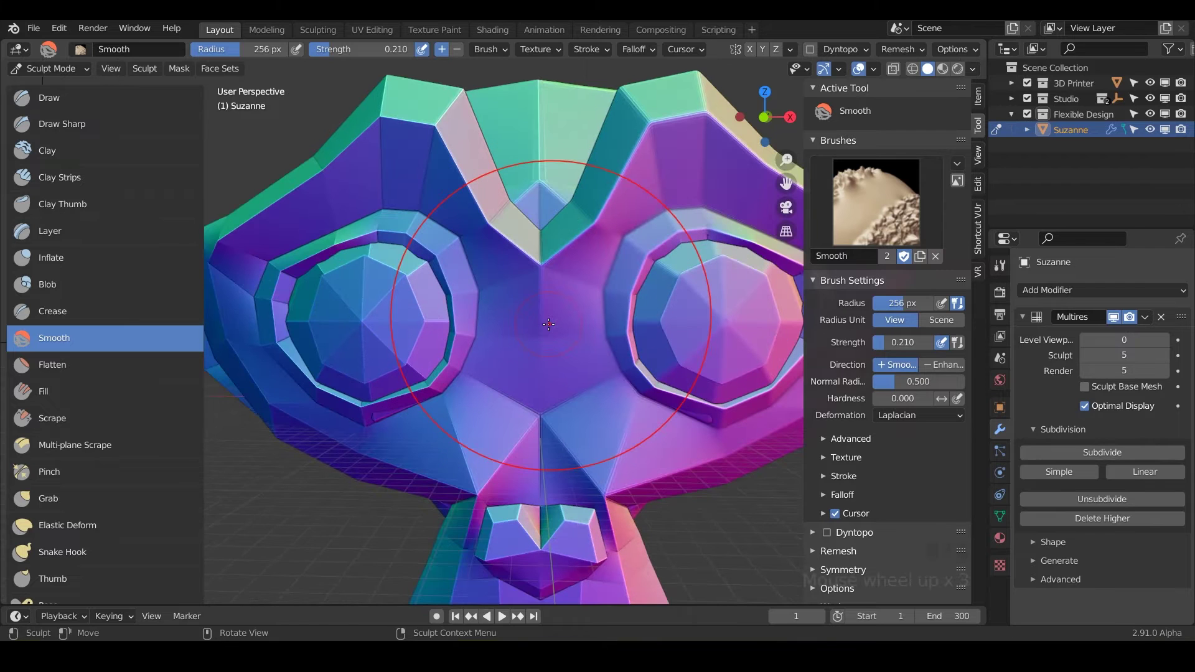
{"action": "left_click", "coordinate": [659, 294]}
{"action": "left_click", "coordinate": [659, 294]}
{"action": "left_click", "coordinate": [659, 295]}
{"action": "left_click", "coordinate": [659, 294]}
{"action": "left_click", "coordinate": [658, 294]}
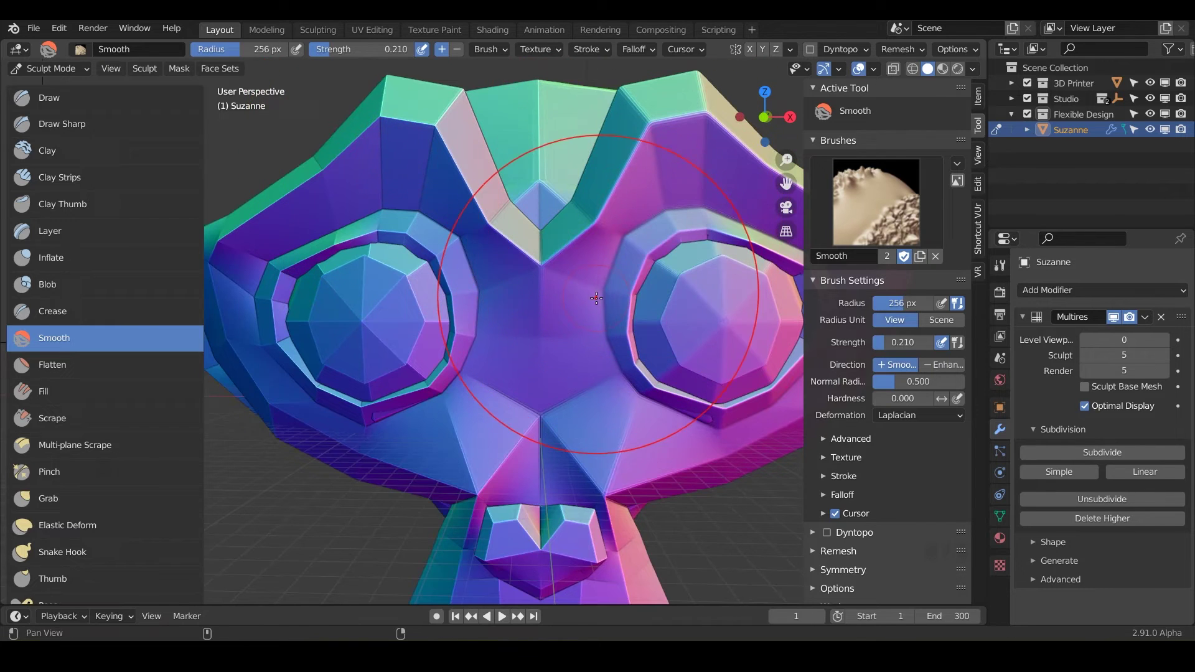
Raise the Smooth brush strength to 1.000 and smooth broadly over the facets on the side and back of the head
{"action": "middle_click_drag", "start_coordinate": [596, 298], "coordinate": [527, 268], "text": "shift"}
{"action": "middle_click_drag", "start_coordinate": [486, 316], "coordinate": [600, 276]}
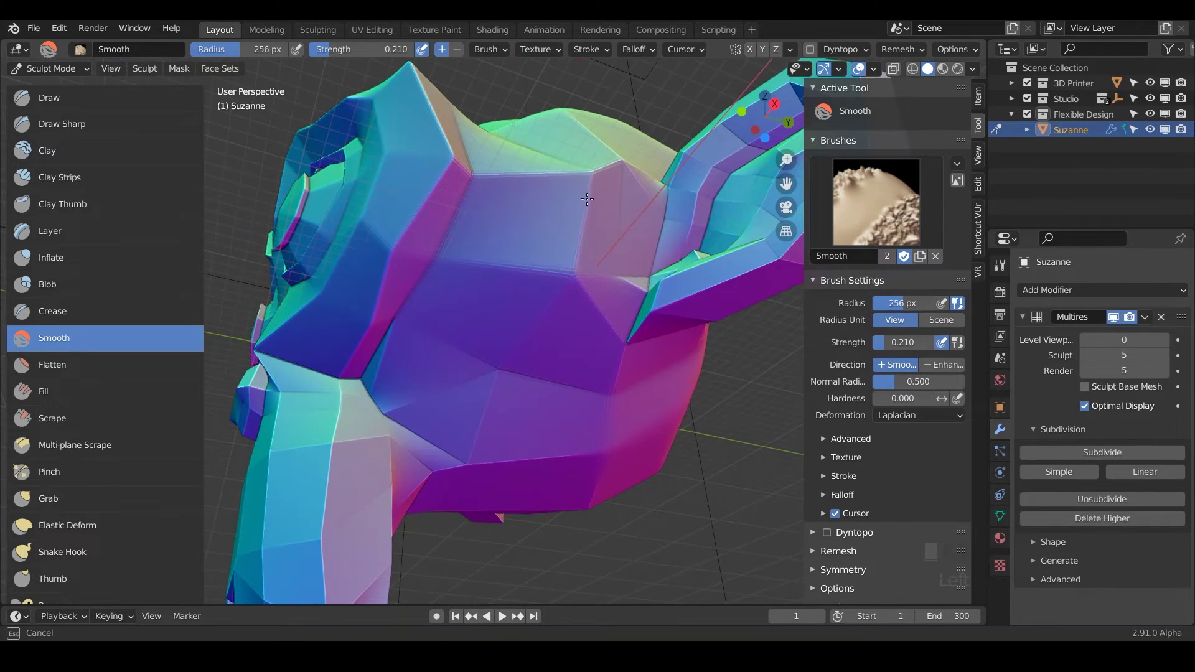
{"action": "key", "text": "shift+f"}
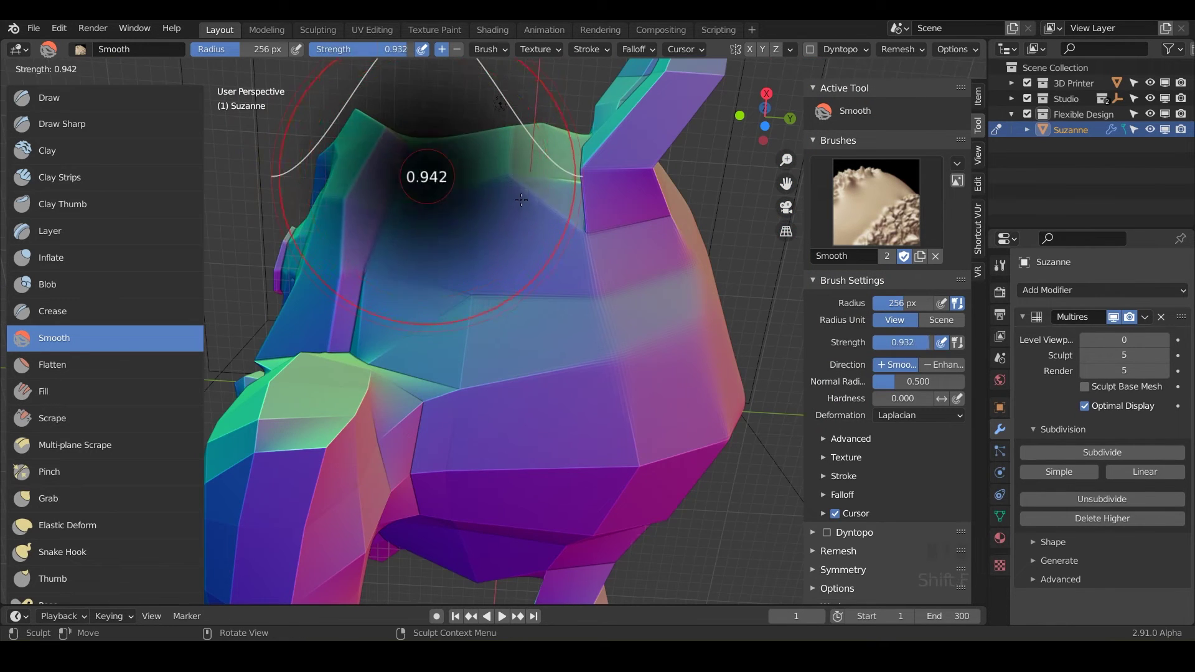
{"action": "left_click", "coordinate": [501, 303]}
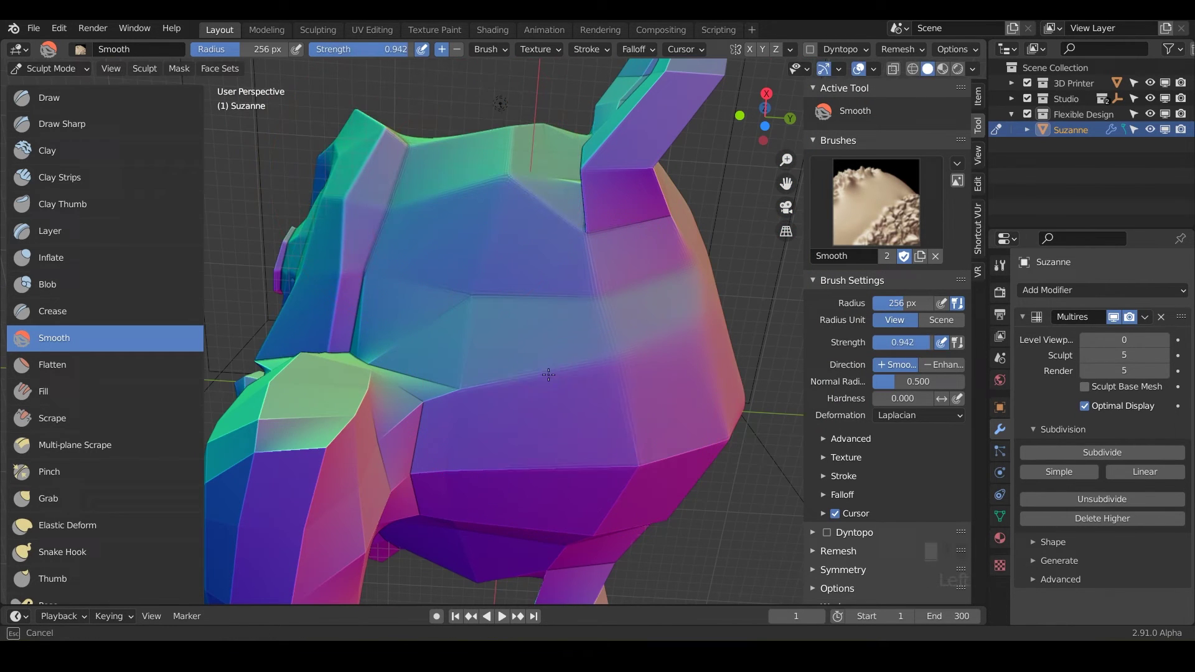
{"action": "key", "text": "shift+f"}
{"action": "left_click", "coordinate": [627, 357]}
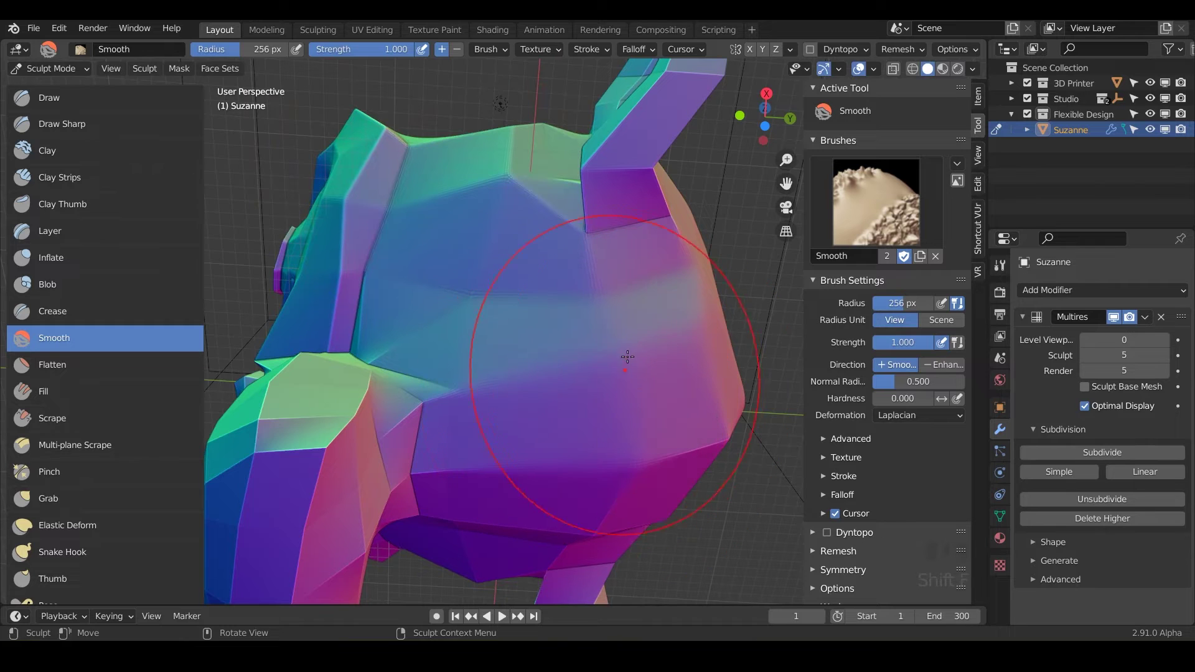
{"action": "left_click_drag", "start_coordinate": [627, 356], "coordinate": [571, 336]}
{"action": "mouse_move", "coordinate": [664, 413]}
{"action": "middle_mouse_down"}
{"action": "mouse_move", "coordinate": [704, 305]}
{"action": "mouse_move", "coordinate": [653, 439]}
{"action": "middle_mouse_up"}
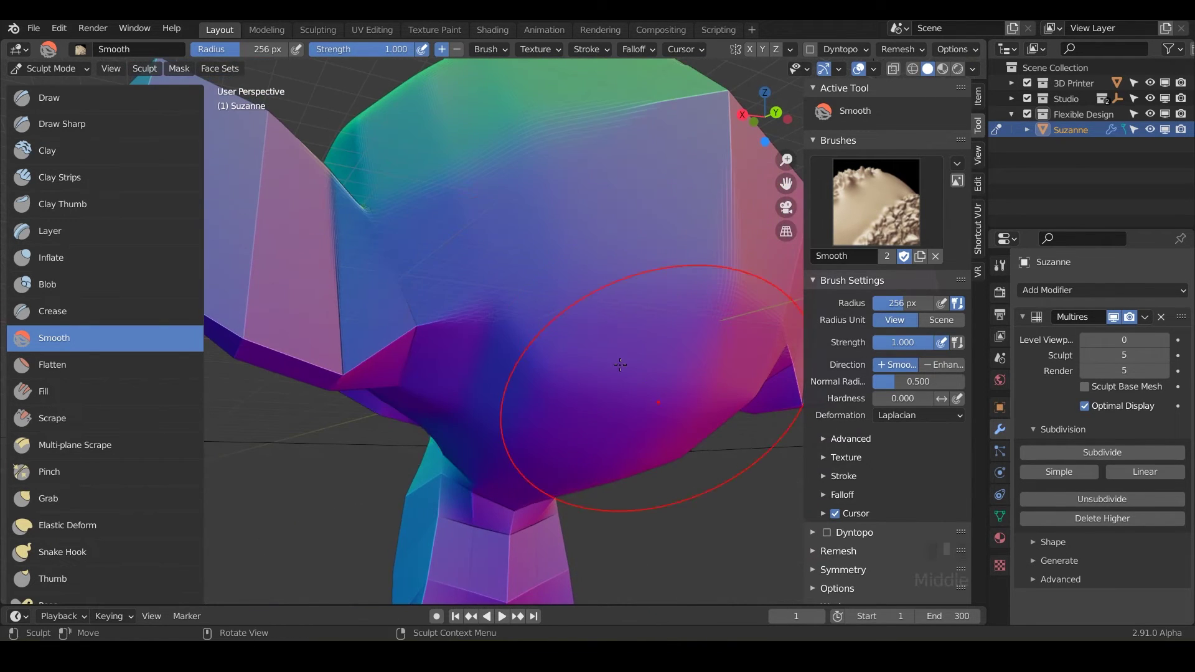
{"action": "middle_click_drag", "start_coordinate": [498, 310], "coordinate": [529, 315]}
Set the Smooth brush's deformation to Surface and widen the brush settings area so the full option labels can be read
{"action": "scroll", "coordinate": [591, 292], "scroll_direction": "down", "scroll_amount": 4}
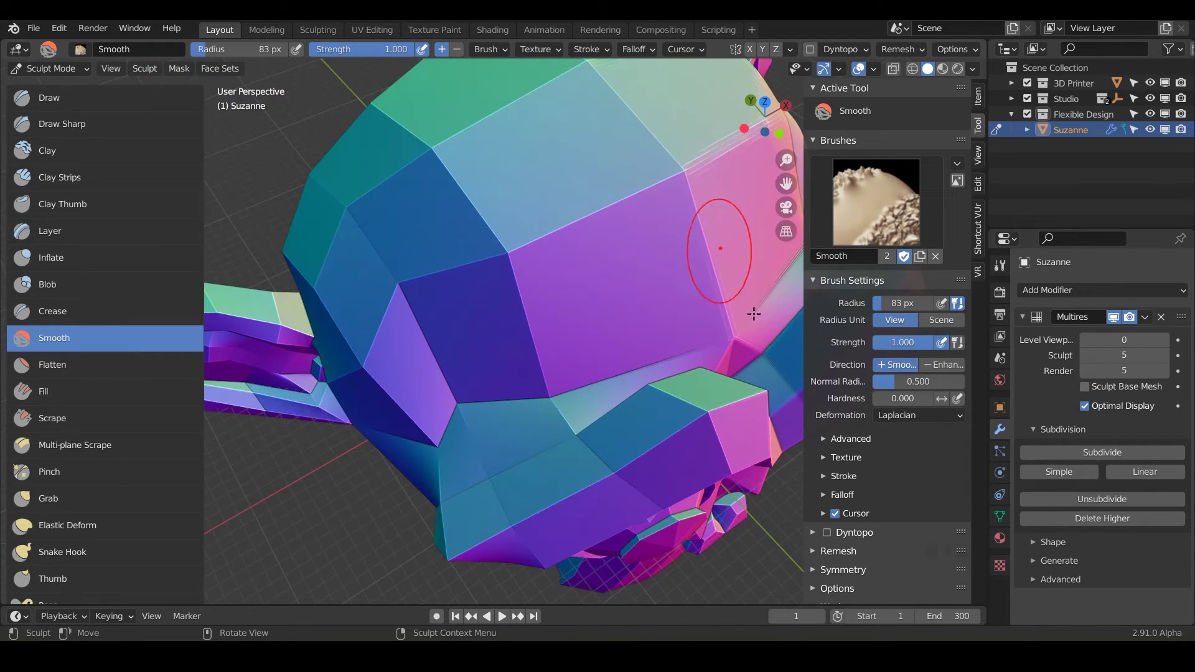
{"action": "left_click", "coordinate": [958, 416]}
{"action": "left_click", "coordinate": [901, 450]}
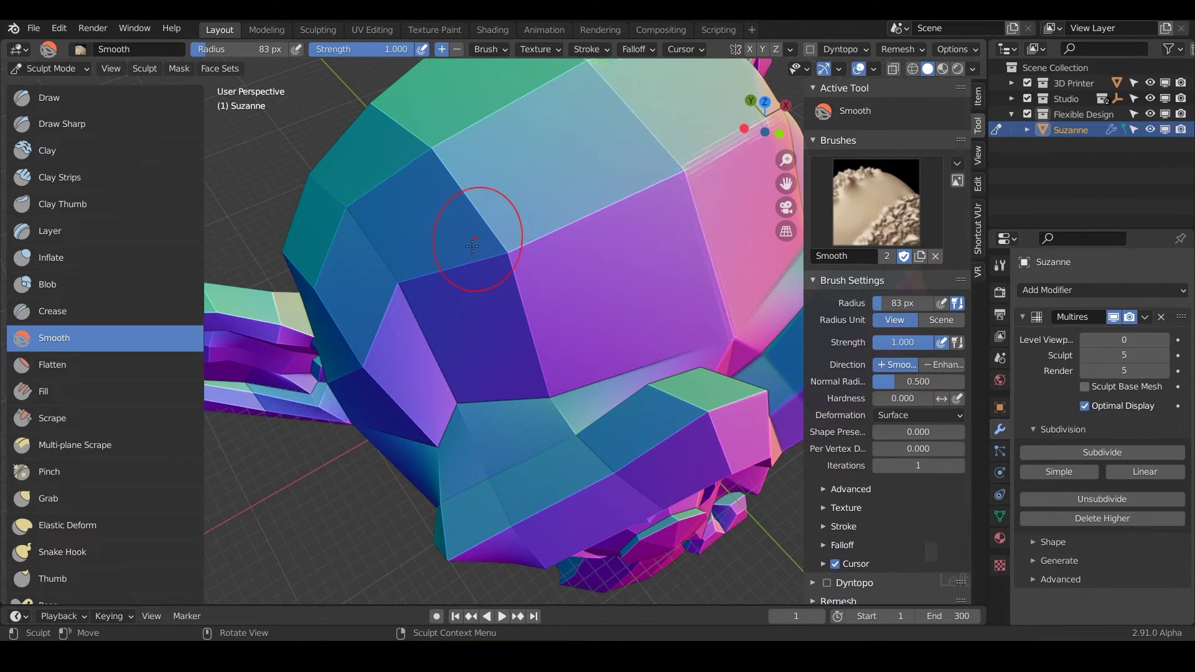
{"action": "middle_click_drag", "start_coordinate": [526, 402], "coordinate": [525, 349]}
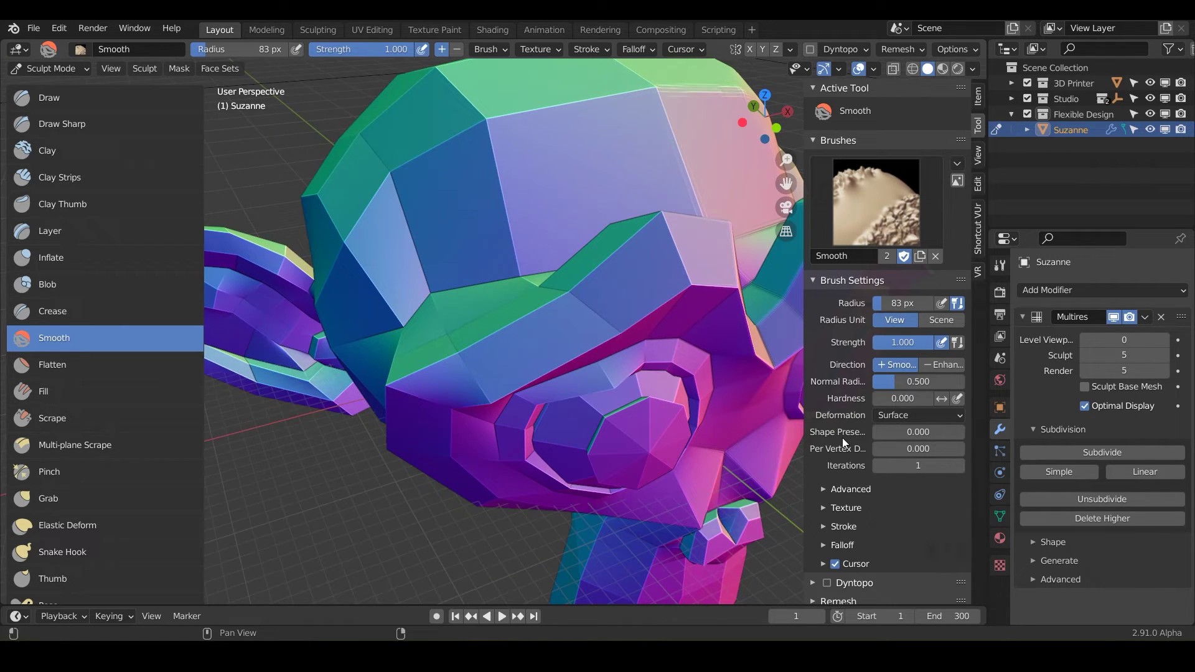
{"action": "left_click_drag", "start_coordinate": [805, 439], "coordinate": [674, 440]}
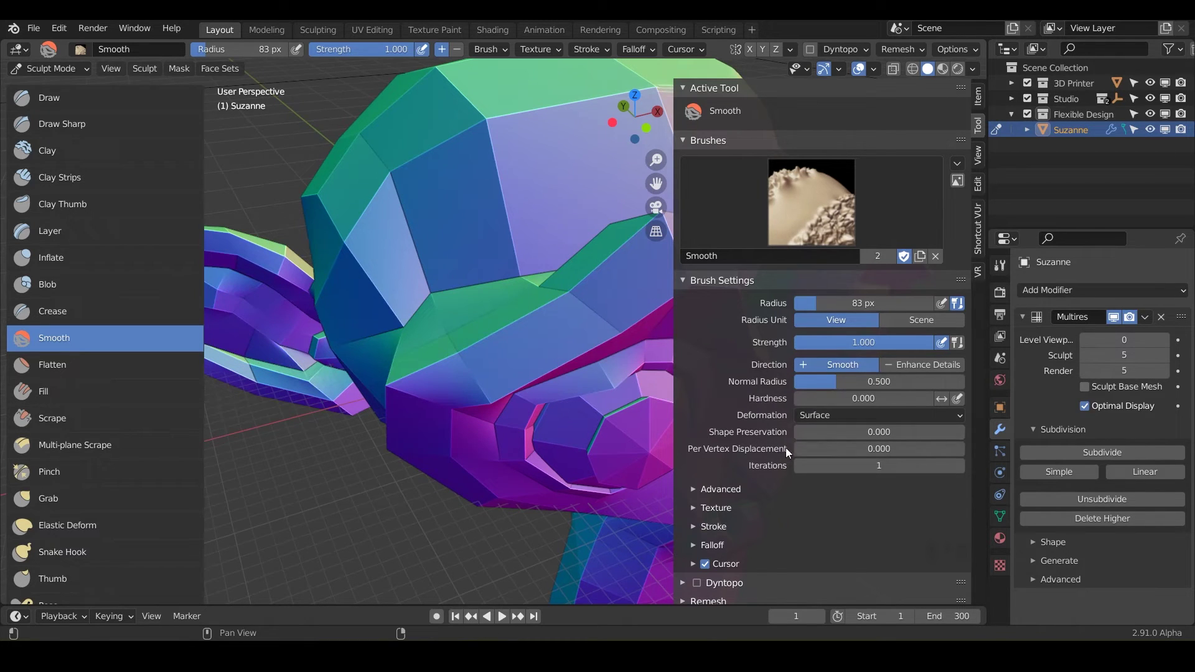
Set Shape Preservation to 0.101 and Per Vertex Displacement to 0.105, and smooth the facet edges on the side of the head
{"action": "left_click_drag", "start_coordinate": [796, 431], "coordinate": [802, 431]}
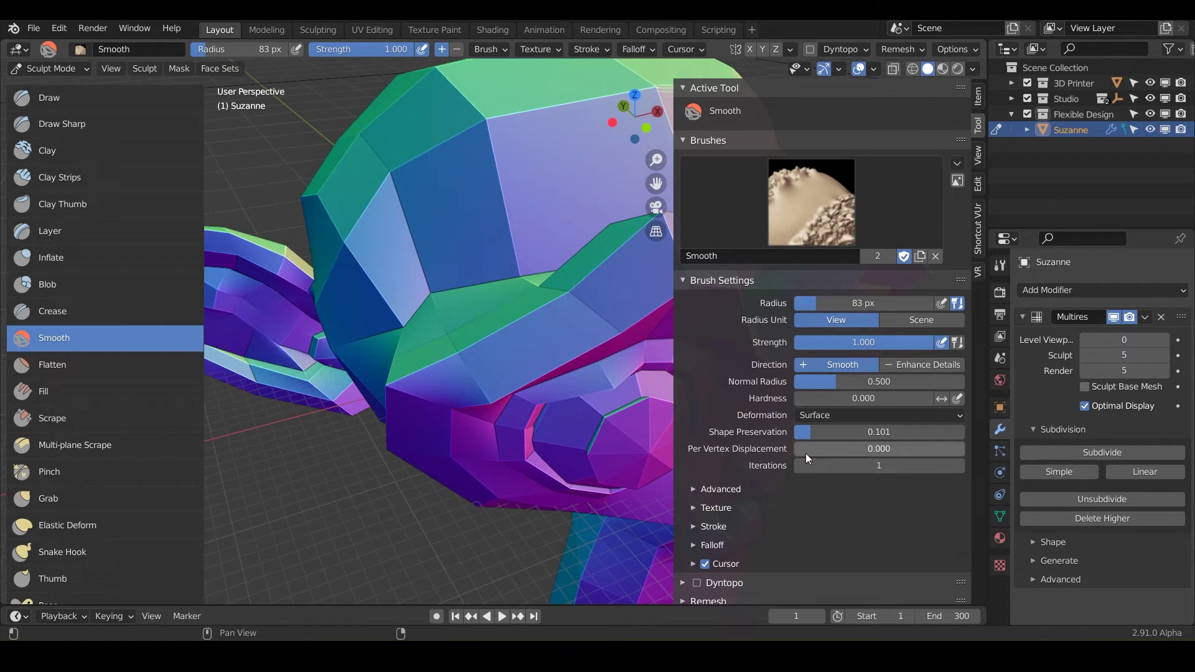
{"action": "left_click_drag", "start_coordinate": [804, 452], "coordinate": [811, 449]}
{"action": "left_click_drag", "start_coordinate": [492, 211], "coordinate": [494, 151]}
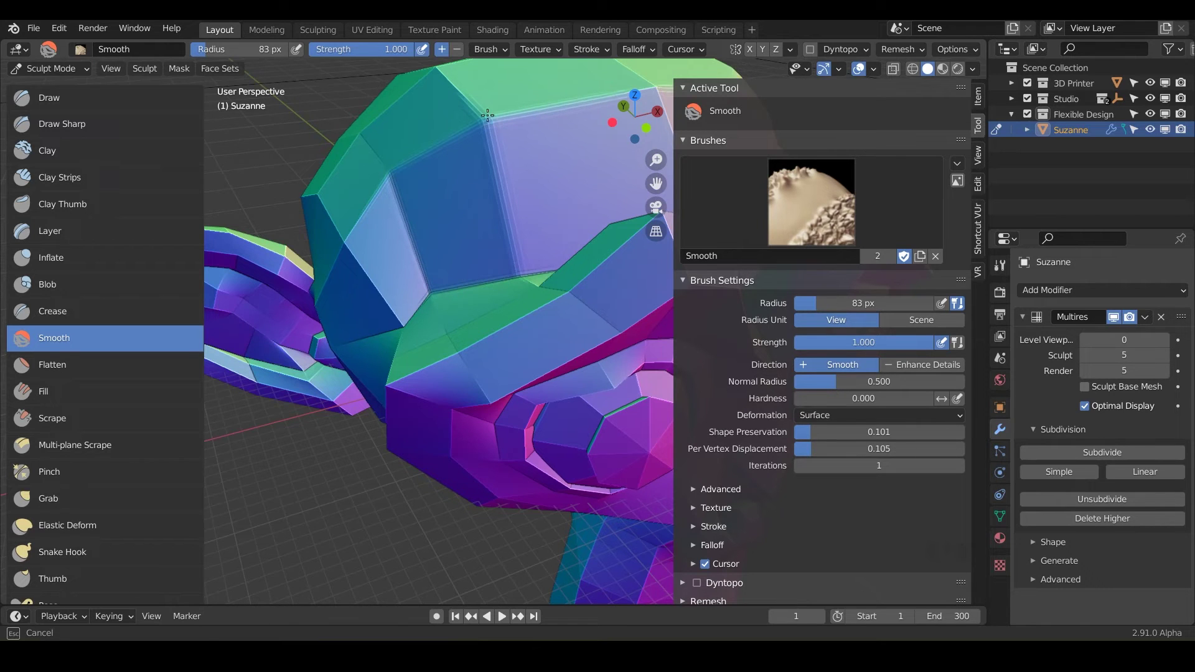
{"action": "left_click_drag", "start_coordinate": [458, 91], "coordinate": [459, 92]}
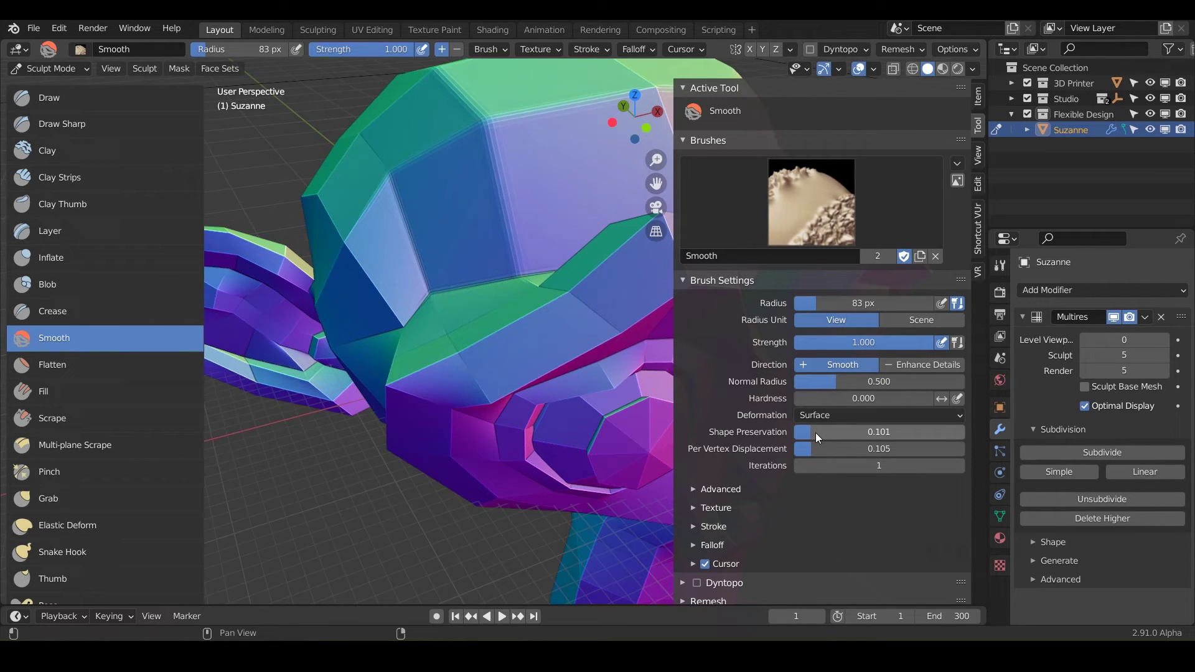
Set both Shape Preservation and Per Vertex Displacement to 0.500 for the Surface deformation
{"action": "left_click_drag", "start_coordinate": [815, 432], "coordinate": [876, 431]}
{"action": "left_click_drag", "start_coordinate": [807, 456], "coordinate": [856, 456]}
{"action": "left_click", "coordinate": [870, 433]}
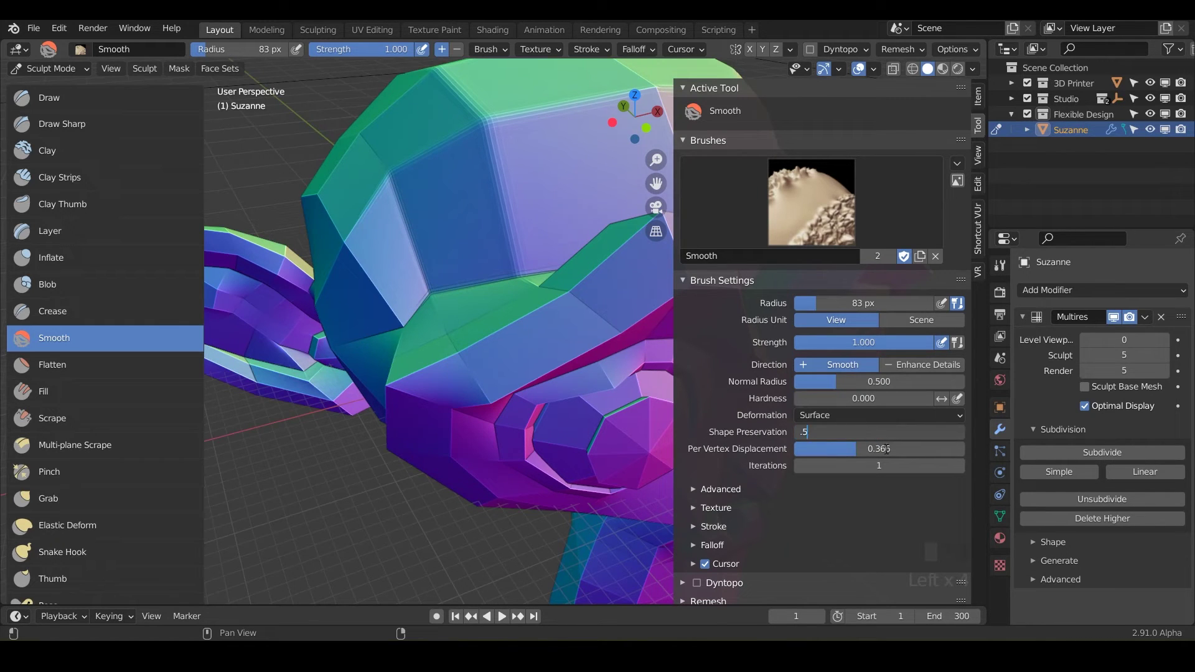
{"action": "key", "text": "Return"}
{"action": "left_click", "coordinate": [882, 450]}
{"action": "type", "text": ".5"}
{"action": "key", "text": "Return"}
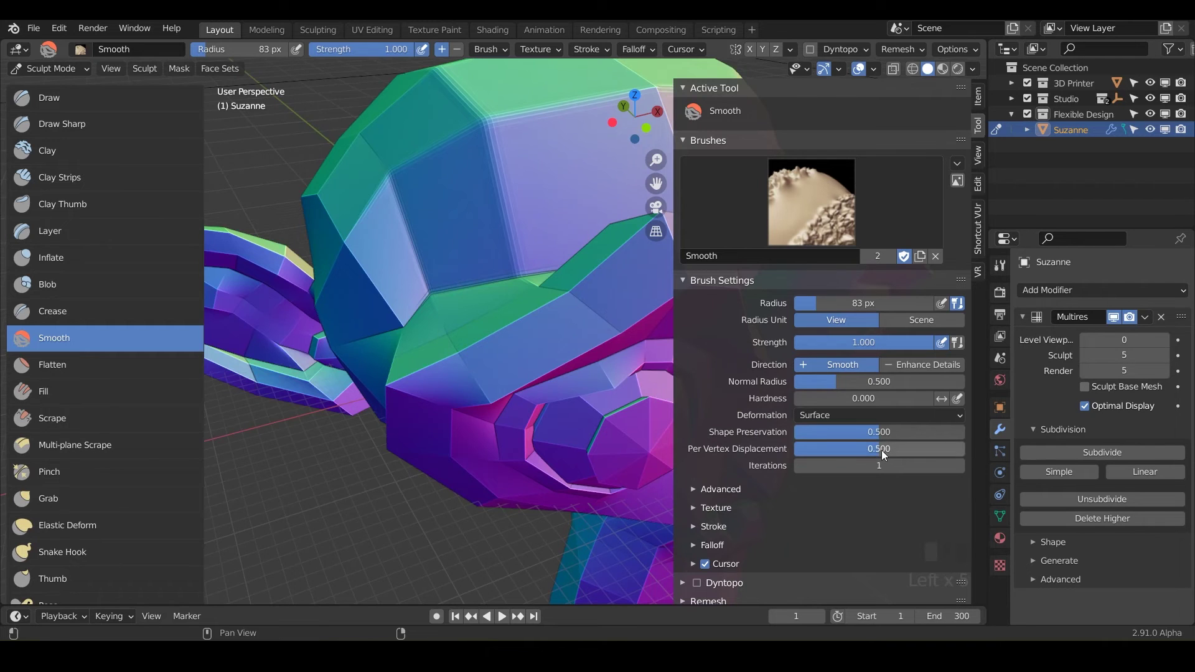
Smooth along the facet edges above and behind the ear with the Surface deformation
{"action": "middle_click_drag", "start_coordinate": [492, 262], "coordinate": [443, 208]}
{"action": "mouse_move", "coordinate": [438, 239]}
{"action": "left_mouse_down"}
{"action": "mouse_move", "coordinate": [453, 181]}
{"action": "mouse_move", "coordinate": [419, 203]}
{"action": "mouse_move", "coordinate": [435, 187]}
{"action": "left_mouse_up"}
{"action": "left_click_drag", "start_coordinate": [441, 187], "coordinate": [420, 204]}
{"action": "mouse_move", "coordinate": [458, 134]}
{"action": "left_mouse_down"}
{"action": "mouse_move", "coordinate": [467, 87]}
{"action": "mouse_move", "coordinate": [384, 107]}
{"action": "left_mouse_up"}
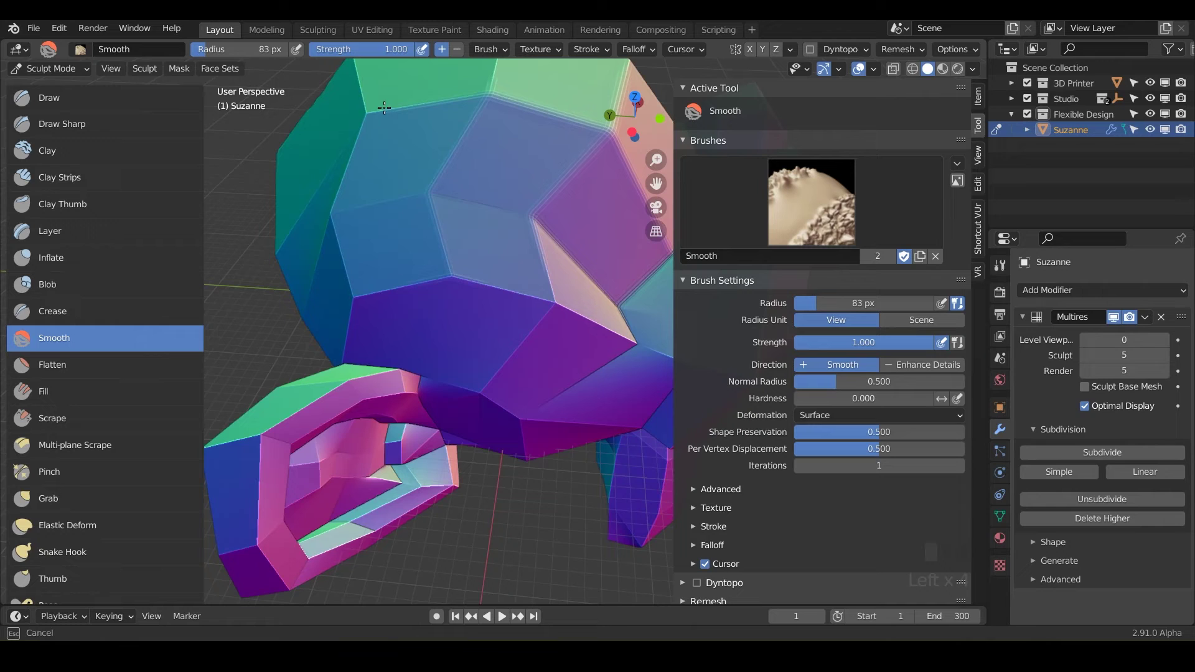
{"action": "left_click_drag", "start_coordinate": [348, 170], "coordinate": [352, 174]}
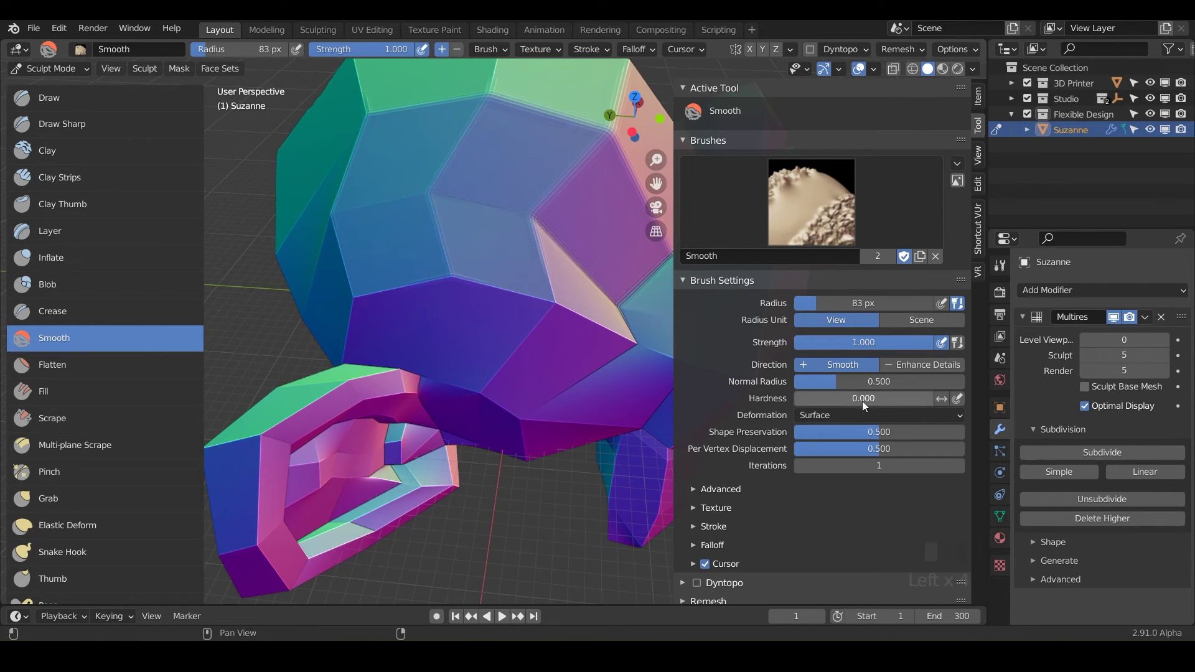
Set Shape Preservation and Per Vertex Displacement to 1.000 and smooth the lower facet edges near the ear
{"action": "left_click", "coordinate": [879, 432]}
{"action": "type", "text": "1"}
{"action": "key", "text": "Return"}
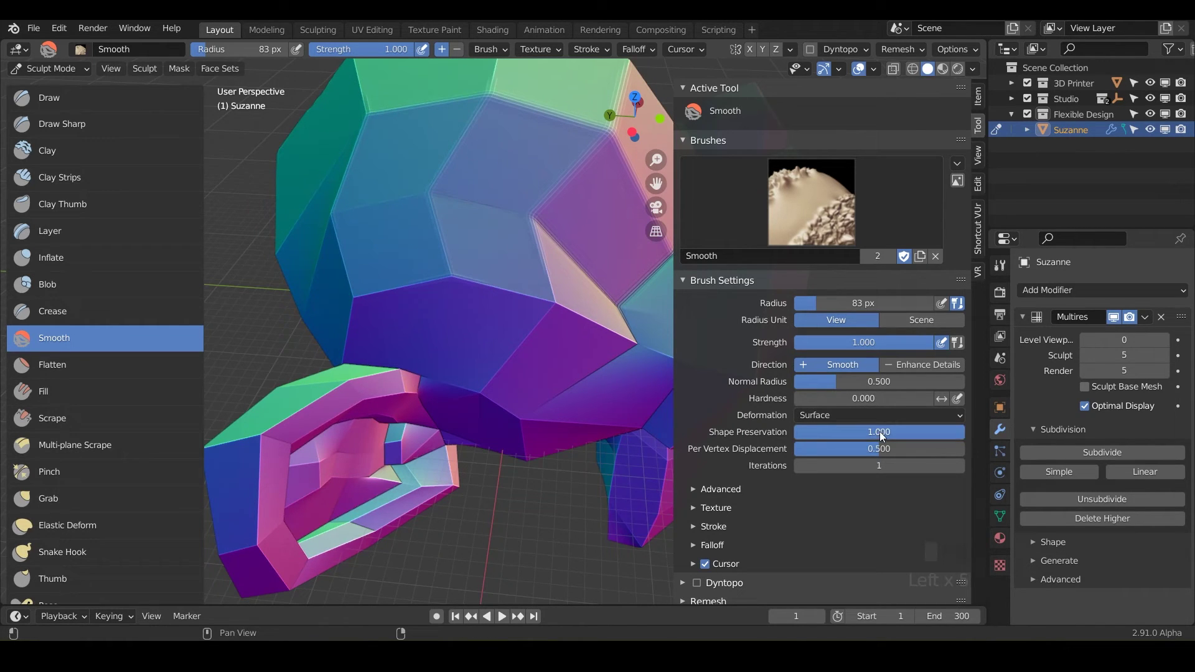
{"action": "left_click", "coordinate": [880, 454]}
{"action": "type", "text": "1"}
{"action": "key", "text": "Return"}
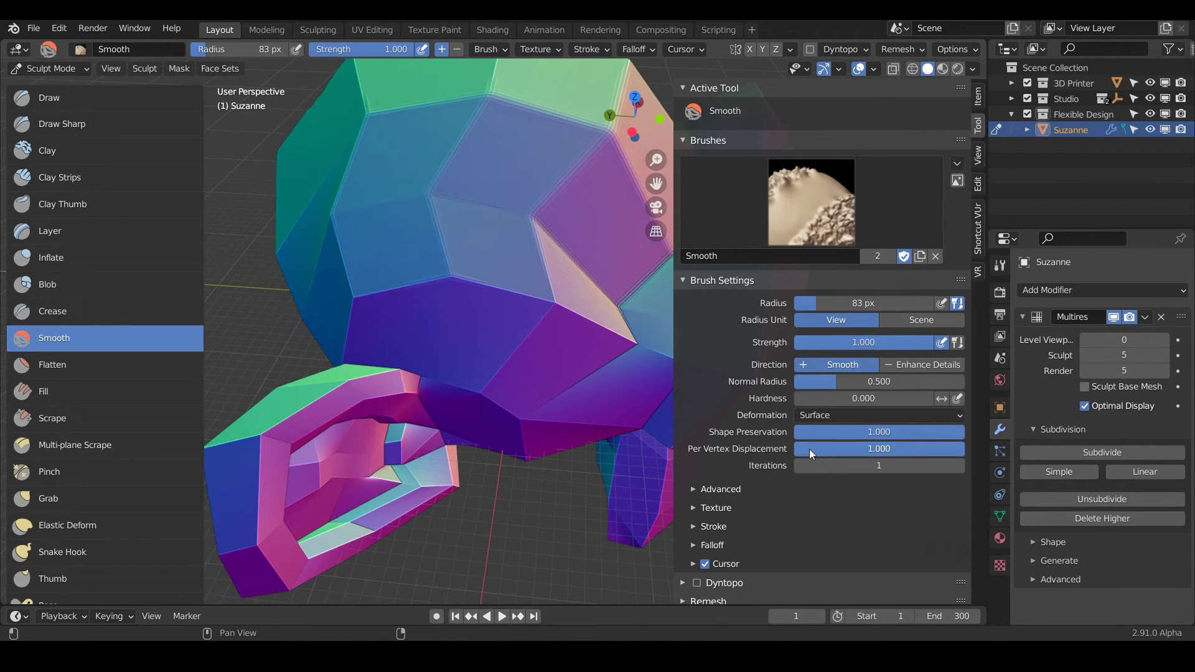
{"action": "left_click_drag", "start_coordinate": [565, 312], "coordinate": [500, 367]}
{"action": "left_click_drag", "start_coordinate": [347, 351], "coordinate": [378, 348]}
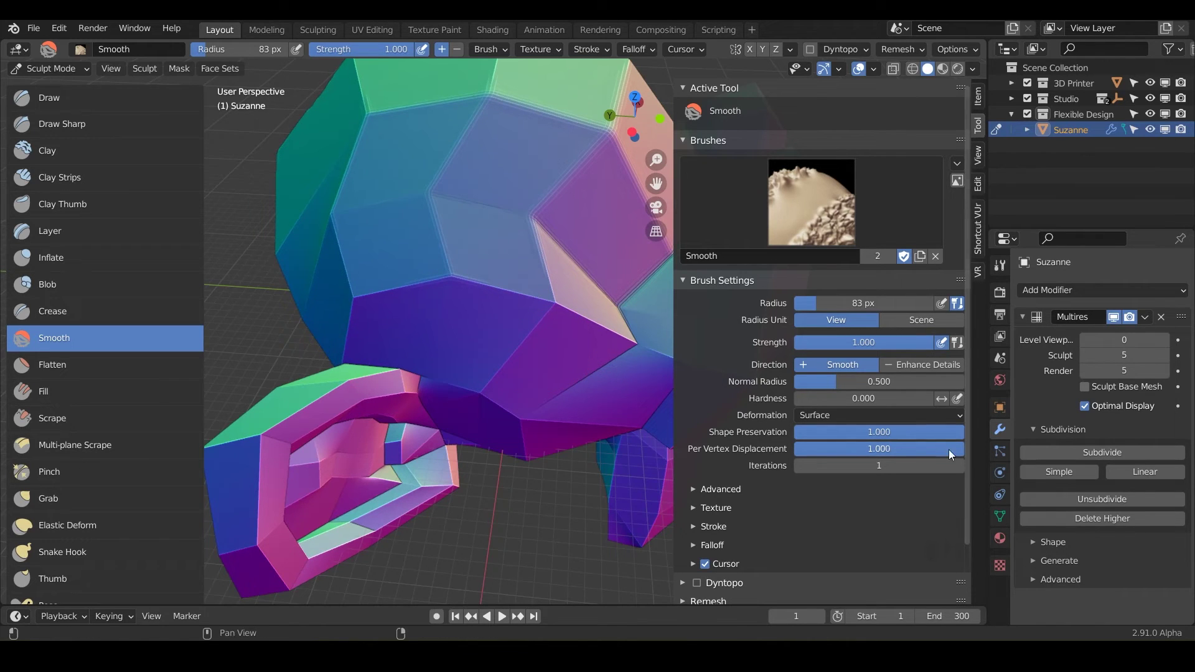
Increase the Surface smoothing iterations to 5
{"action": "left_click", "coordinate": [959, 465]}
{"action": "left_click", "coordinate": [960, 465]}
{"action": "left_click", "coordinate": [960, 466]}
{"action": "left_click", "coordinate": [960, 465]}
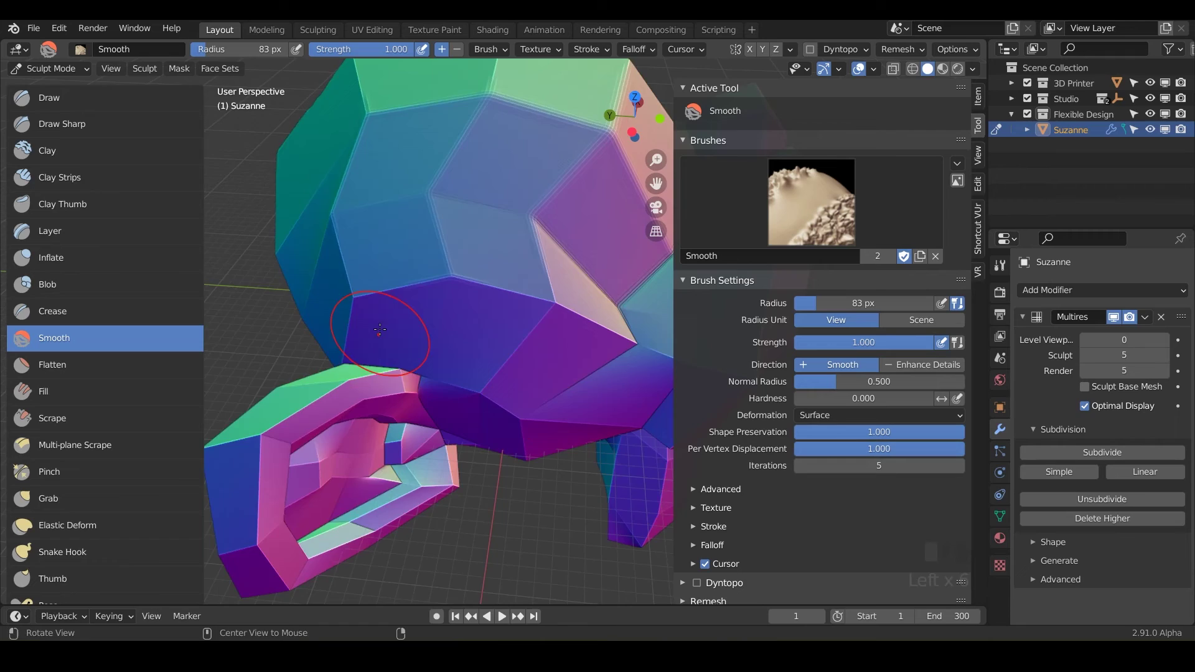
{"action": "middle_click_drag", "start_coordinate": [401, 347], "coordinate": [491, 241]}
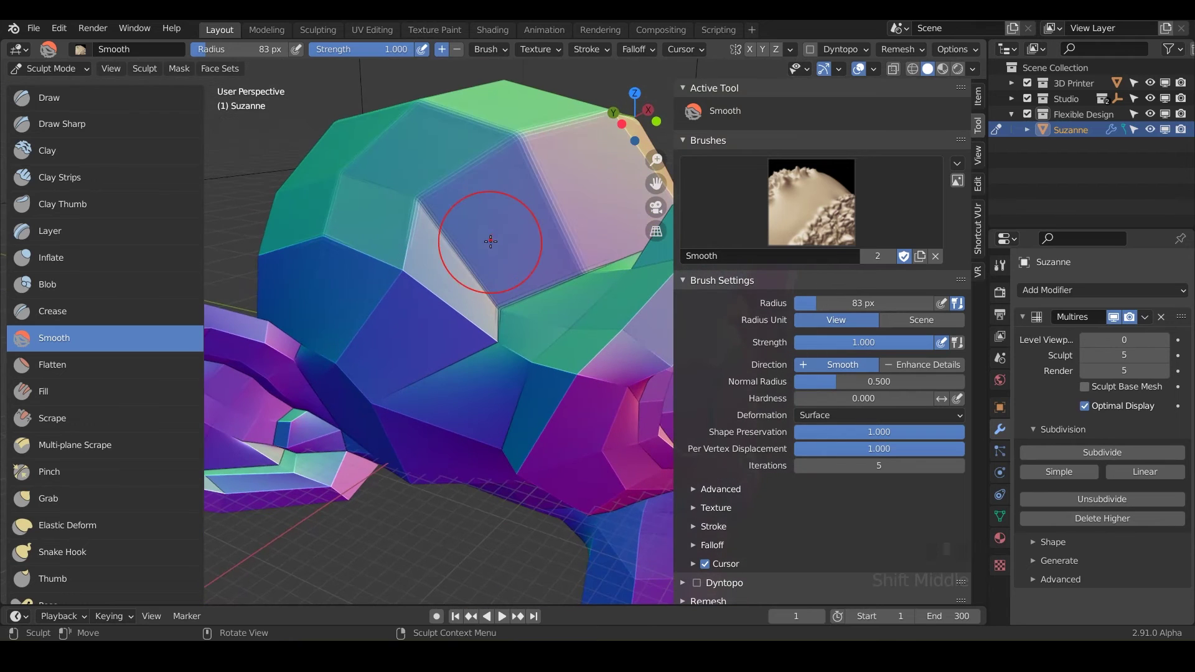
Switch the deformation back to Laplacian and sharpen the facet edges on the side and back of the head with the inverted Smooth brush
{"action": "left_click", "coordinate": [834, 413]}
{"action": "left_click", "coordinate": [845, 432]}
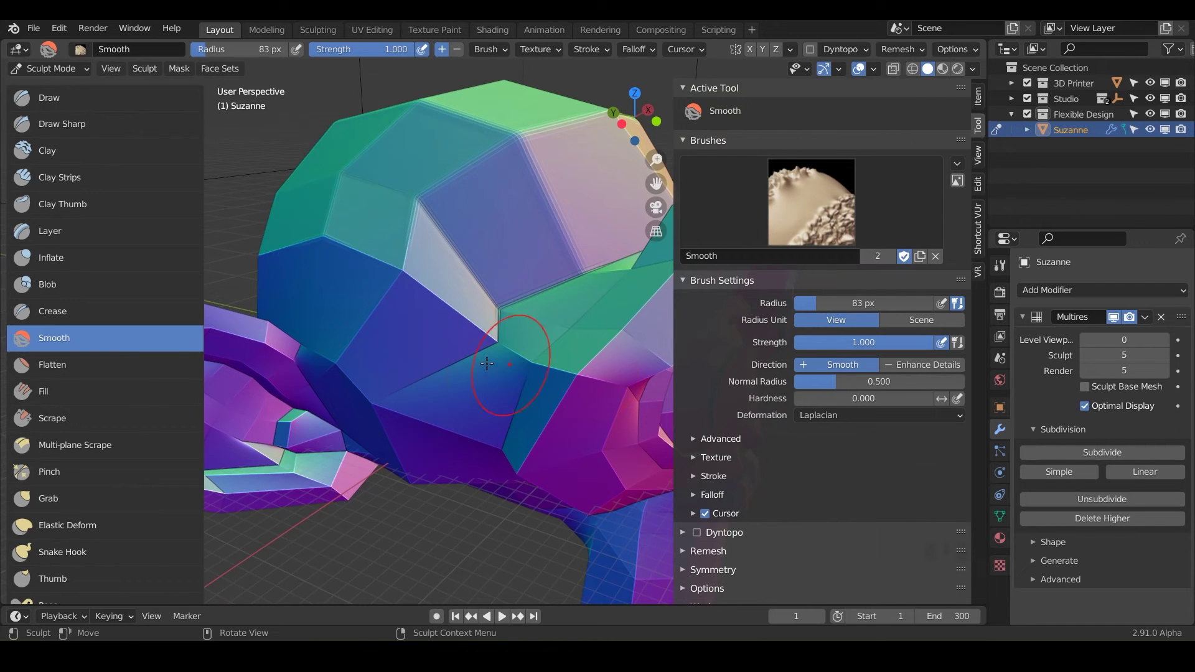
{"action": "mouse_move", "coordinate": [520, 341]}
{"action": "middle_mouse_down"}
{"action": "mouse_move", "coordinate": [412, 355]}
{"action": "mouse_move", "coordinate": [423, 317]}
{"action": "mouse_move", "coordinate": [473, 321]}
{"action": "middle_mouse_up"}
{"action": "key", "text": "ctrl"}
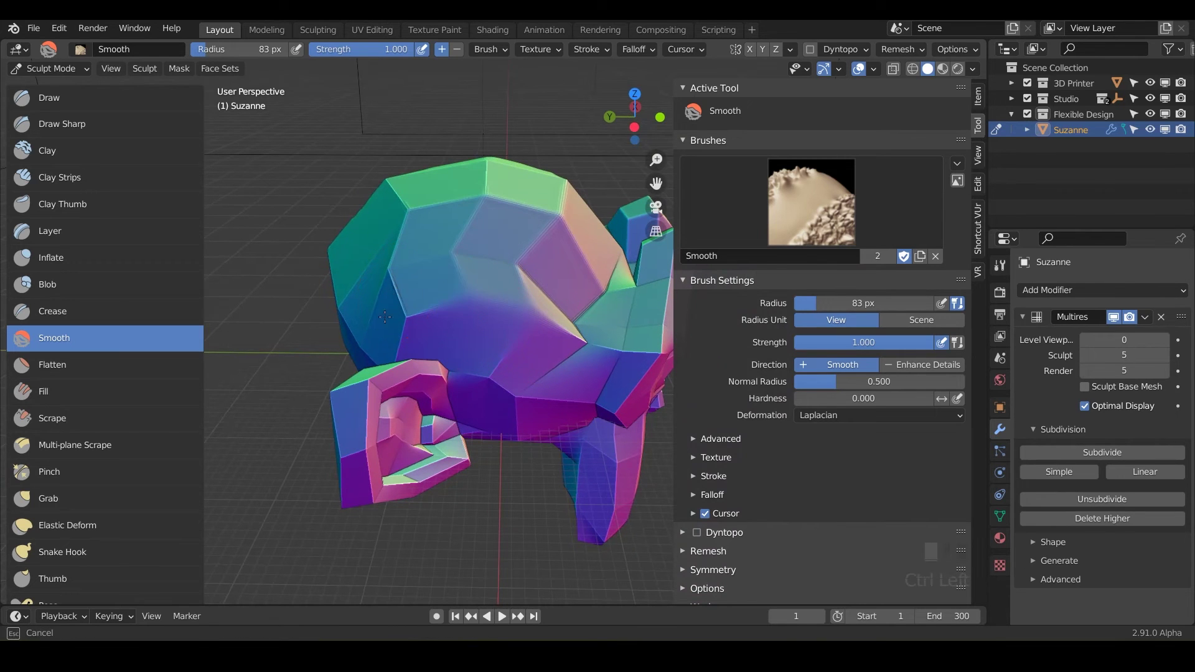
{"action": "middle_click_drag", "start_coordinate": [431, 293], "coordinate": [423, 249]}
{"action": "mouse_move", "coordinate": [422, 249]}
{"action": "left_mouse_down", "text": "alt"}
{"action": "mouse_move", "coordinate": [445, 264]}
{"action": "mouse_move", "coordinate": [517, 257]}
{"action": "left_mouse_up", "text": "alt"}
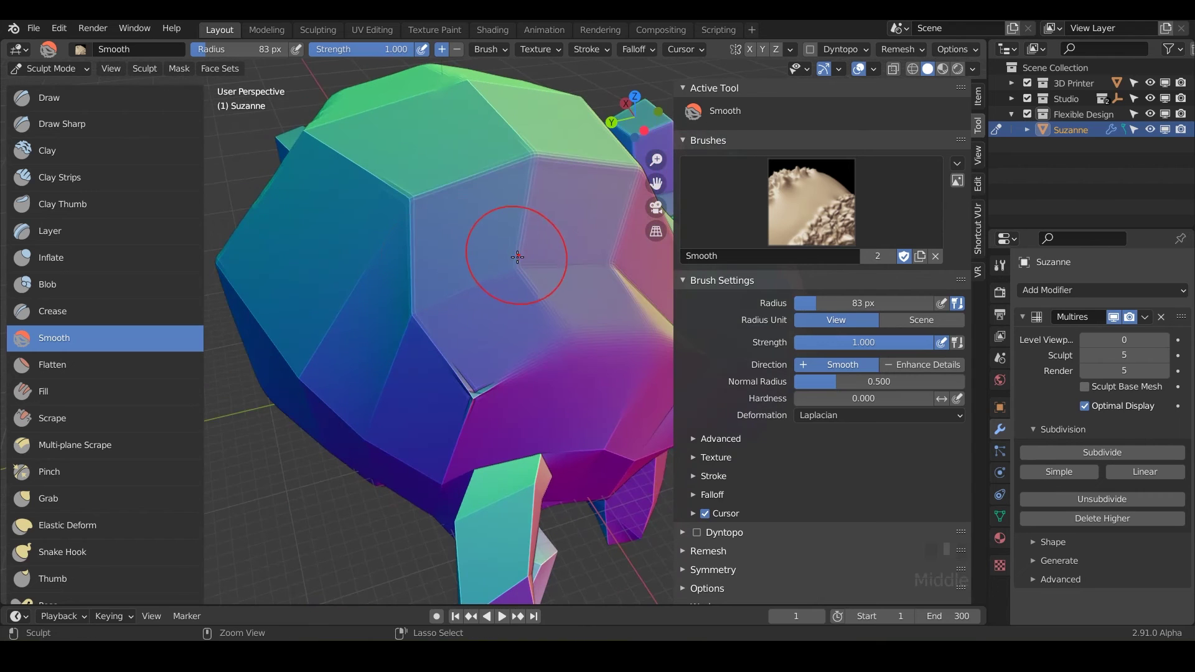
{"action": "left_click", "coordinate": [517, 257], "text": "ctrl"}
{"action": "left_click", "coordinate": [517, 257], "text": "ctrl"}
{"action": "middle_click_drag", "start_coordinate": [416, 314], "coordinate": [496, 305]}
{"action": "left_click", "coordinate": [527, 255], "text": "ctrl"}
{"action": "left_click", "coordinate": [527, 255], "text": "ctrl"}
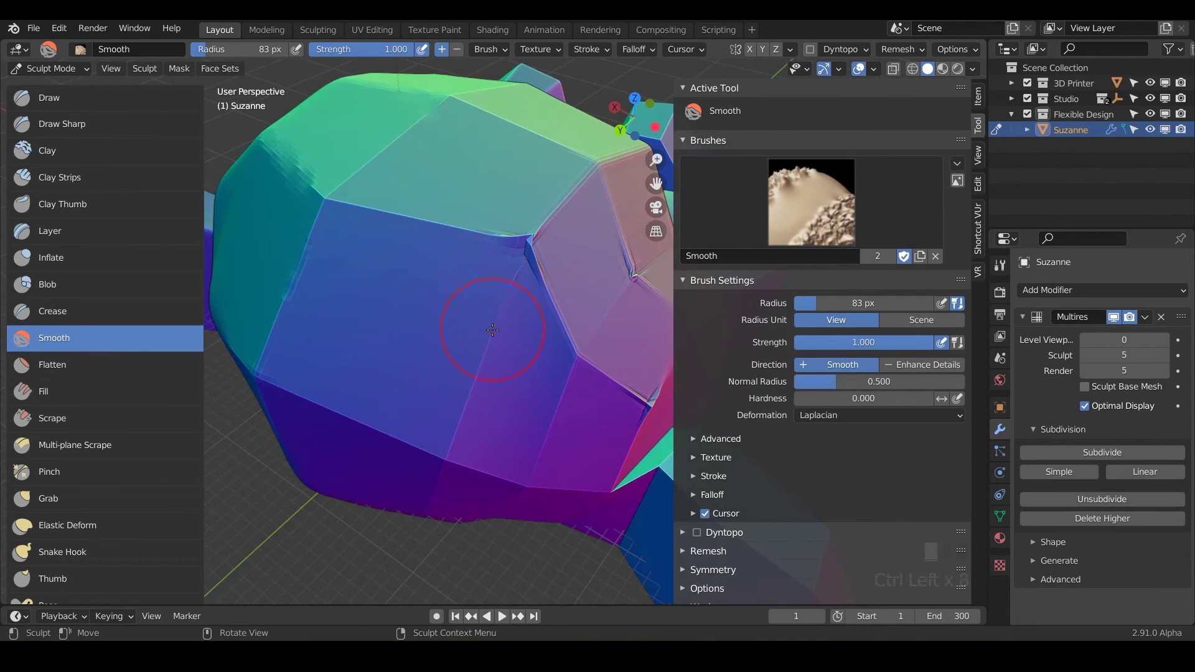
Smooth over the pinched facet corners and creases across the back and side of the head
{"action": "mouse_move", "coordinate": [487, 327]}
{"action": "left_mouse_down", "text": "alt"}
{"action": "mouse_move", "coordinate": [479, 305]}
{"action": "mouse_move", "coordinate": [460, 337]}
{"action": "mouse_move", "coordinate": [514, 364]}
{"action": "left_mouse_up", "text": "alt"}
{"action": "scroll", "coordinate": [462, 319], "scroll_direction": "up", "scroll_amount": 3}
{"action": "scroll", "coordinate": [514, 364], "scroll_direction": "up", "scroll_amount": 1}
{"action": "middle_click_drag", "start_coordinate": [514, 363], "coordinate": [496, 372]}
{"action": "scroll", "coordinate": [473, 361], "scroll_direction": "down", "scroll_amount": 1}
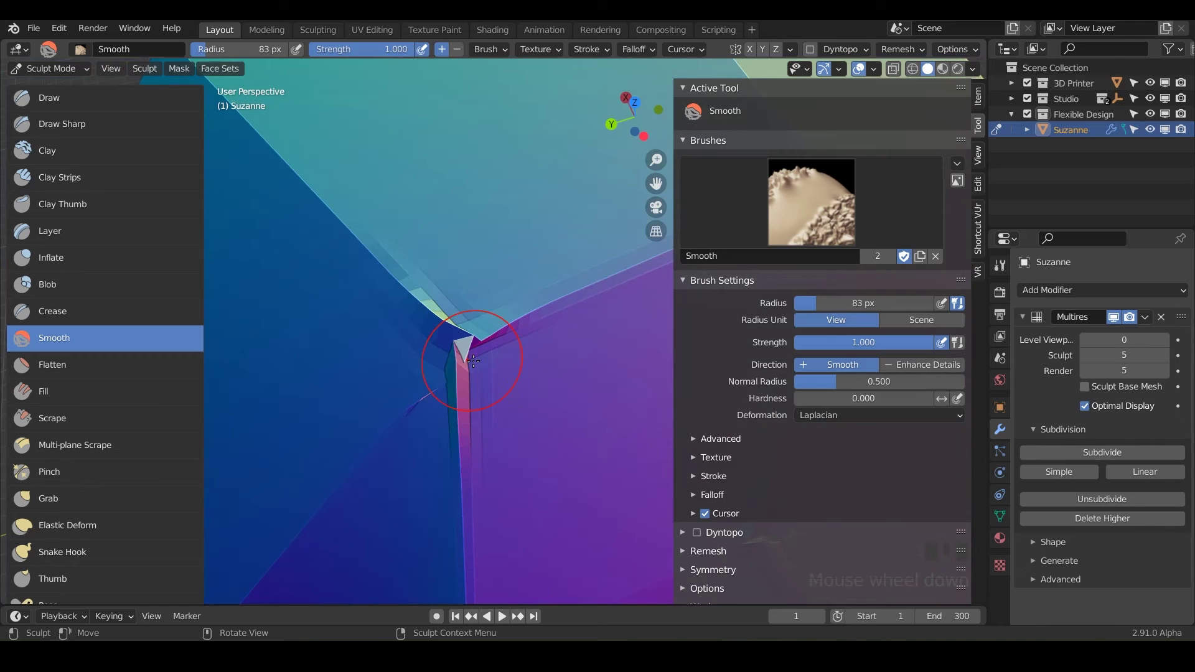
{"action": "mouse_move", "coordinate": [461, 347]}
{"action": "left_mouse_down", "text": "shift"}
{"action": "mouse_move", "coordinate": [473, 327]}
{"action": "mouse_move", "coordinate": [513, 328]}
{"action": "left_mouse_up", "text": "shift"}
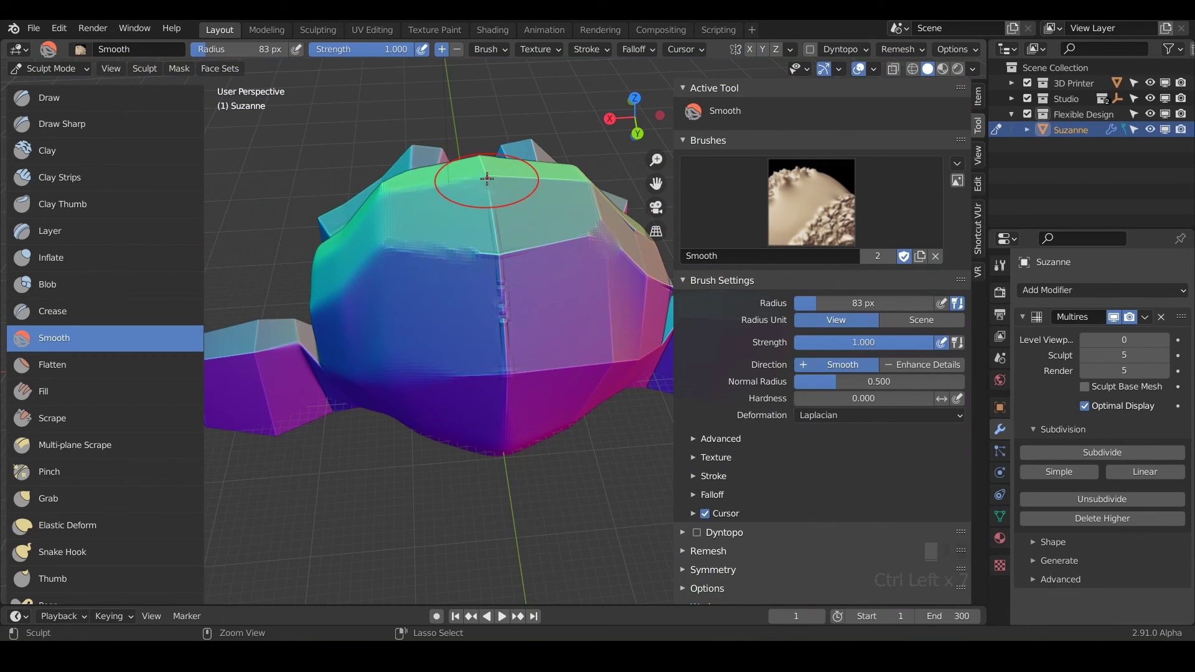
{"action": "middle_click_drag", "start_coordinate": [494, 214], "coordinate": [587, 252]}
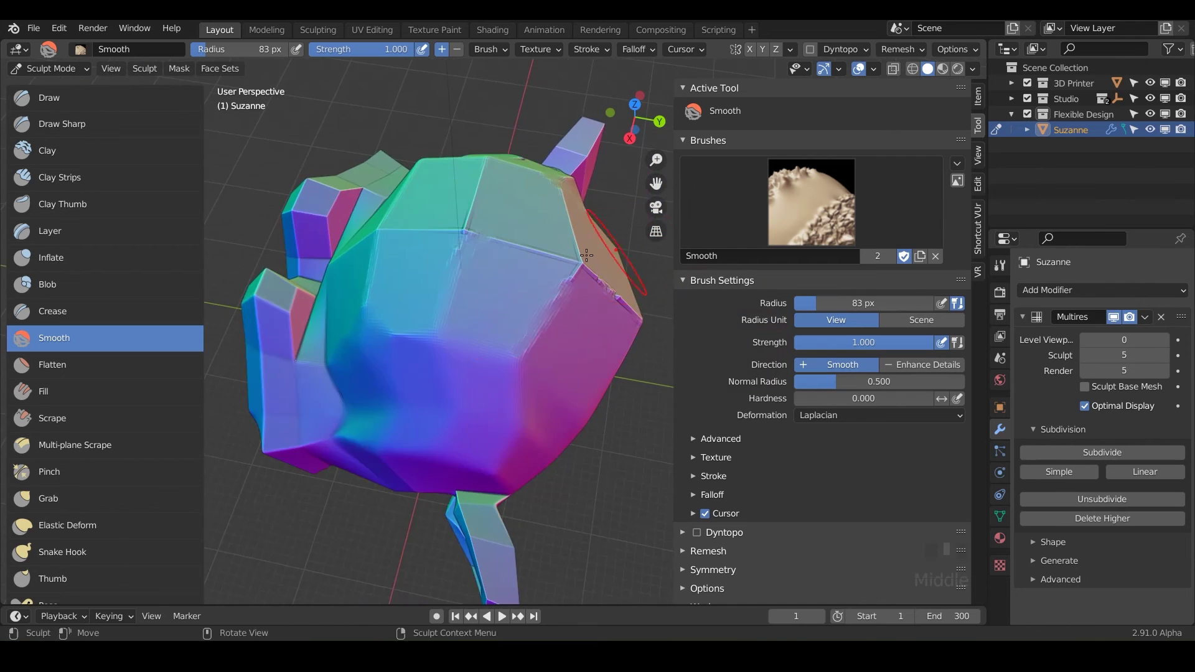
{"action": "mouse_move", "coordinate": [494, 316]}
{"action": "middle_mouse_down", "text": "shift"}
{"action": "mouse_move", "coordinate": [503, 311]}
{"action": "mouse_move", "coordinate": [427, 266]}
{"action": "middle_mouse_up", "text": "shift"}
{"action": "left_click_drag", "start_coordinate": [427, 267], "coordinate": [570, 248], "text": "shift"}
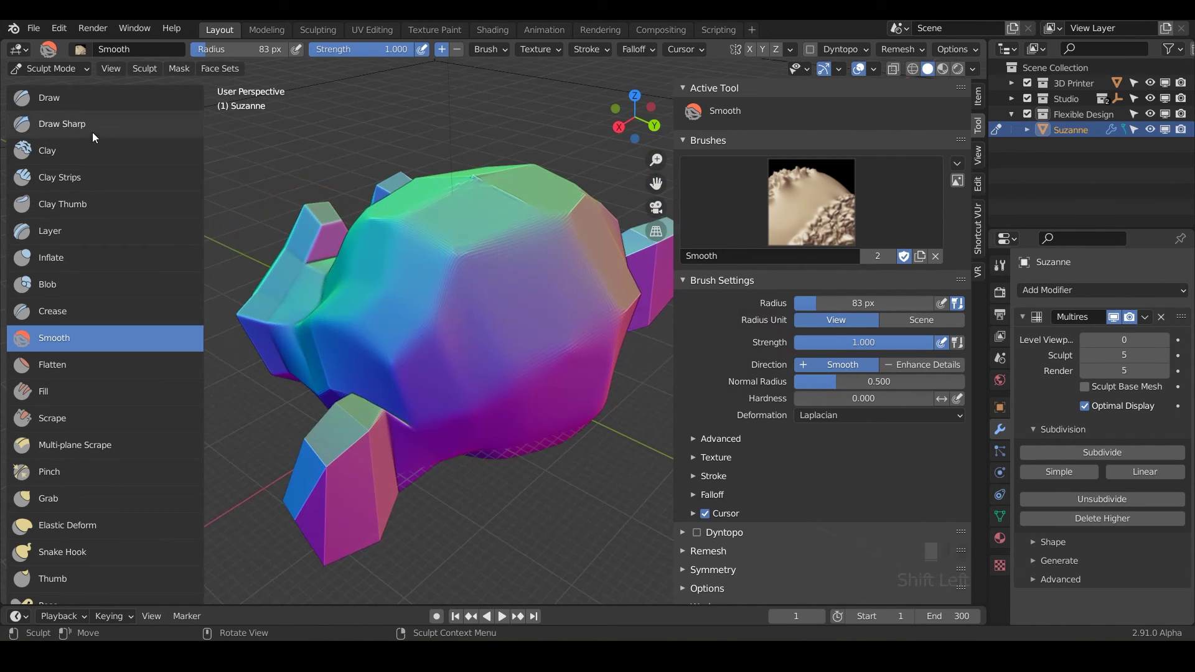
Activate the Clay Strips brush, smooth the side of the head with its temporary smoothing, and switch to the Inflate brush
{"action": "left_click", "coordinate": [74, 178]}
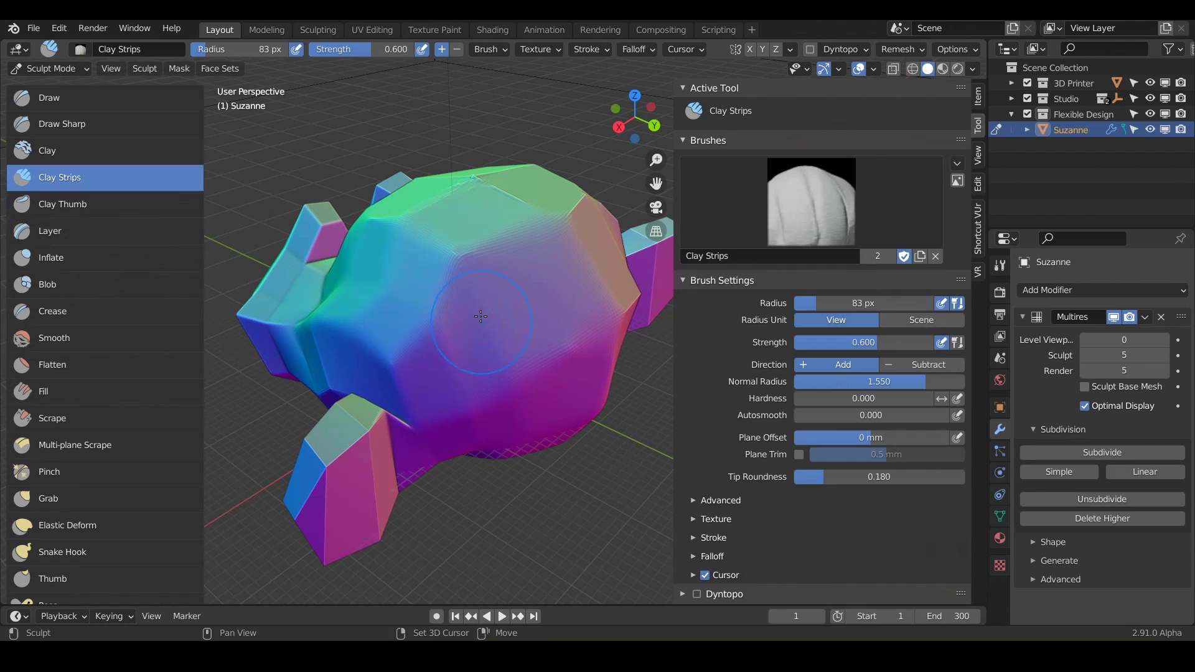
{"action": "mouse_move", "coordinate": [461, 267]}
{"action": "left_mouse_down", "text": "shift"}
{"action": "mouse_move", "coordinate": [487, 254]}
{"action": "mouse_move", "coordinate": [480, 228]}
{"action": "left_mouse_up", "text": "shift"}
{"action": "left_click", "coordinate": [77, 254]}
Activate the Draw Sharp brush and use temporary smoothing to soften the facets around the back and underside of the head
{"action": "left_click", "coordinate": [80, 124]}
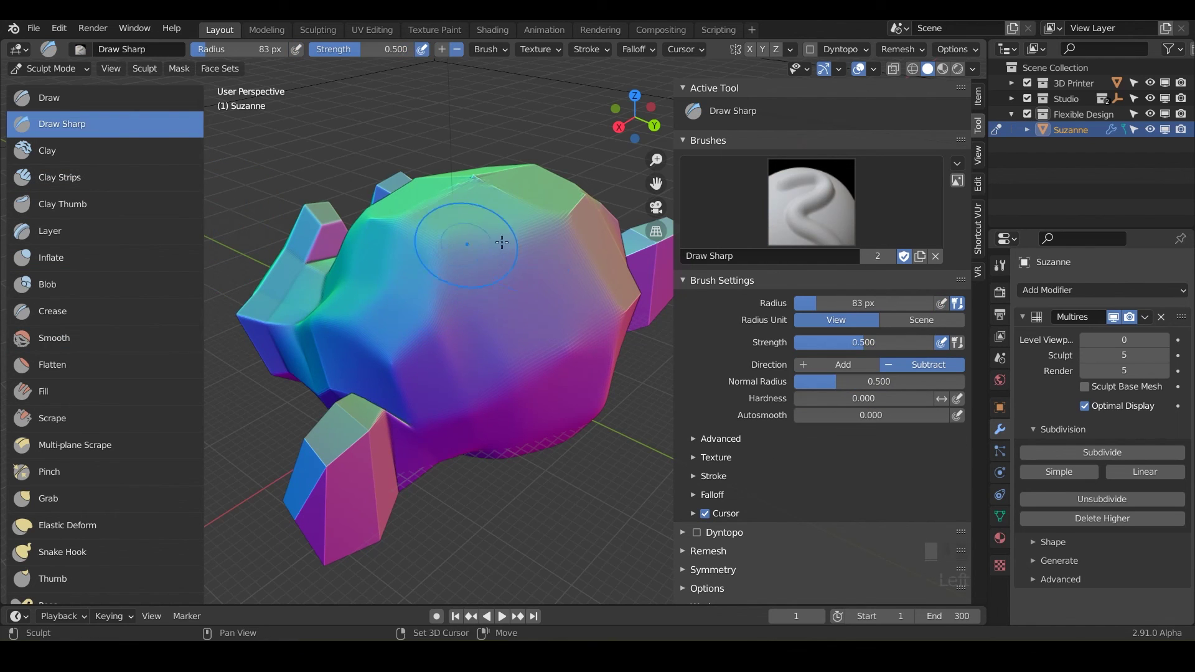
{"action": "left_click_drag", "start_coordinate": [560, 218], "coordinate": [562, 218], "text": "shift"}
{"action": "middle_click_drag", "start_coordinate": [529, 262], "coordinate": [582, 283]}
{"action": "left_click_drag", "start_coordinate": [582, 284], "coordinate": [572, 303], "text": "shift"}
{"action": "middle_click_drag", "start_coordinate": [572, 302], "coordinate": [560, 325]}
{"action": "left_click_drag", "start_coordinate": [560, 325], "coordinate": [561, 325], "text": "shift"}
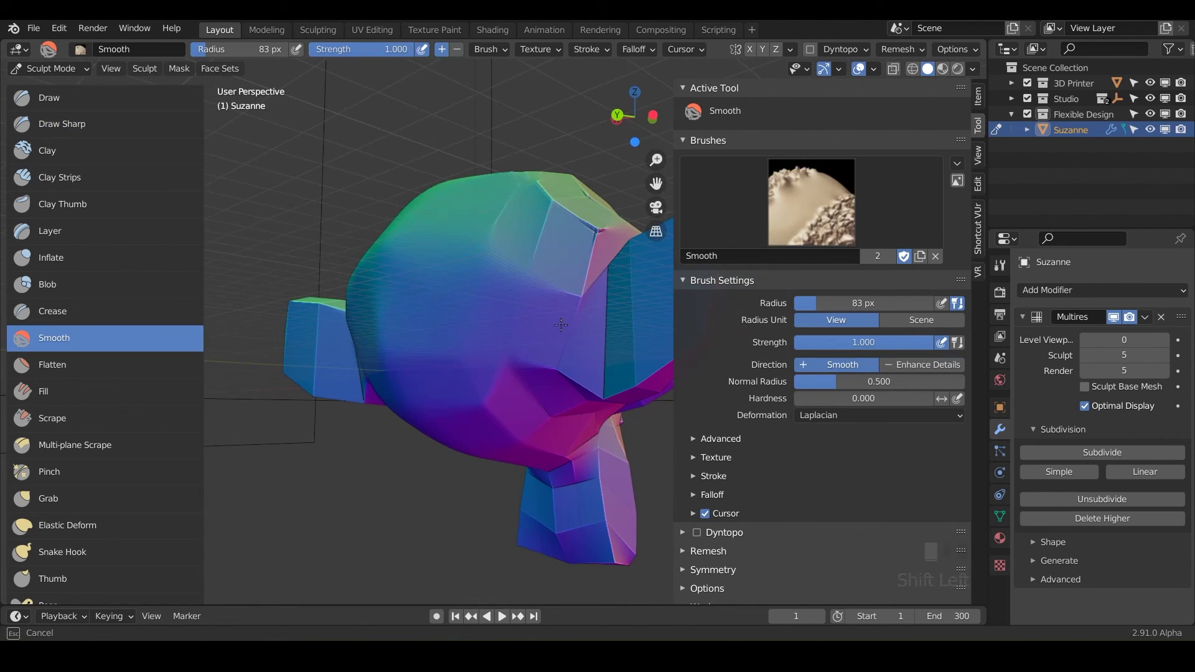
{"action": "left_click_drag", "start_coordinate": [528, 366], "coordinate": [528, 367], "text": "shift"}
{"action": "middle_click_drag", "start_coordinate": [528, 367], "coordinate": [526, 430]}
{"action": "left_click_drag", "start_coordinate": [526, 430], "coordinate": [526, 431], "text": "shift"}
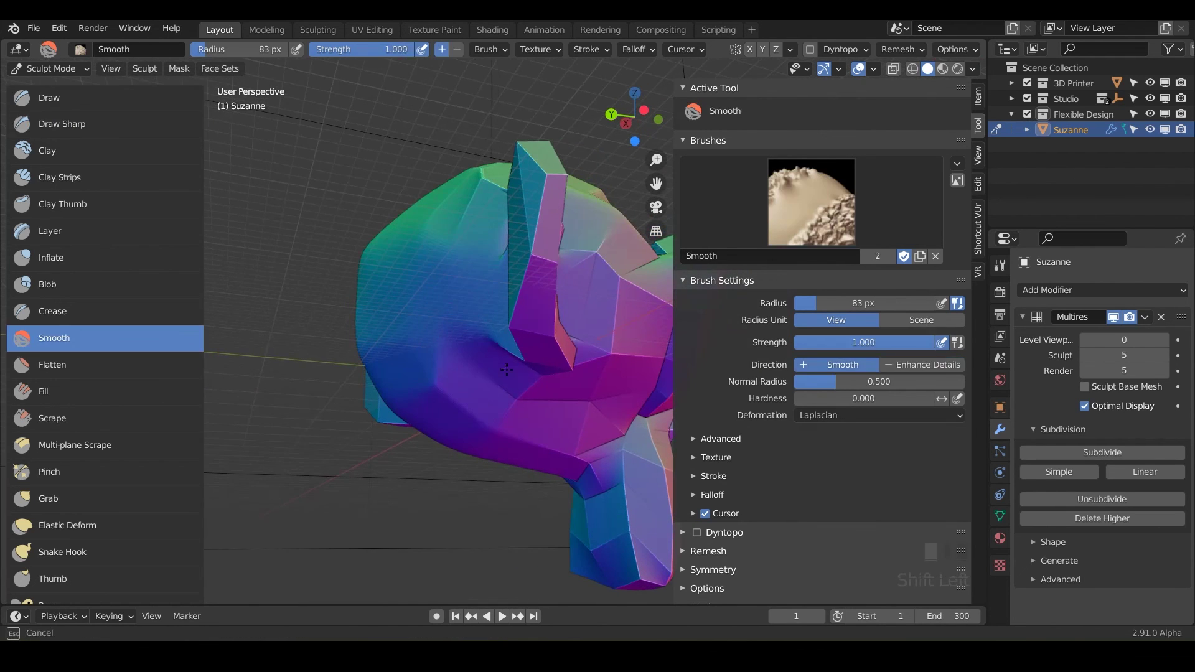
{"action": "middle_click_drag", "start_coordinate": [525, 431], "coordinate": [485, 430]}
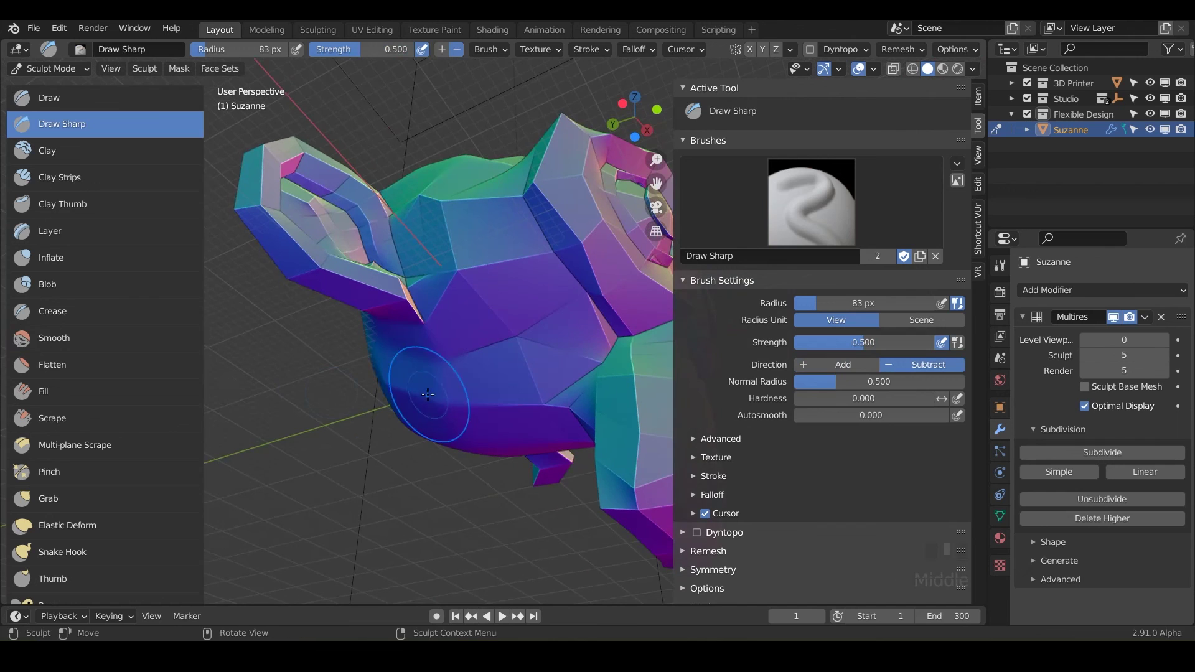
Return to the Smooth brush, check its deformation options, and narrow the brush settings area
{"action": "left_click", "coordinate": [73, 337]}
{"action": "left_click", "coordinate": [810, 414]}
{"action": "left_click", "coordinate": [802, 415]}
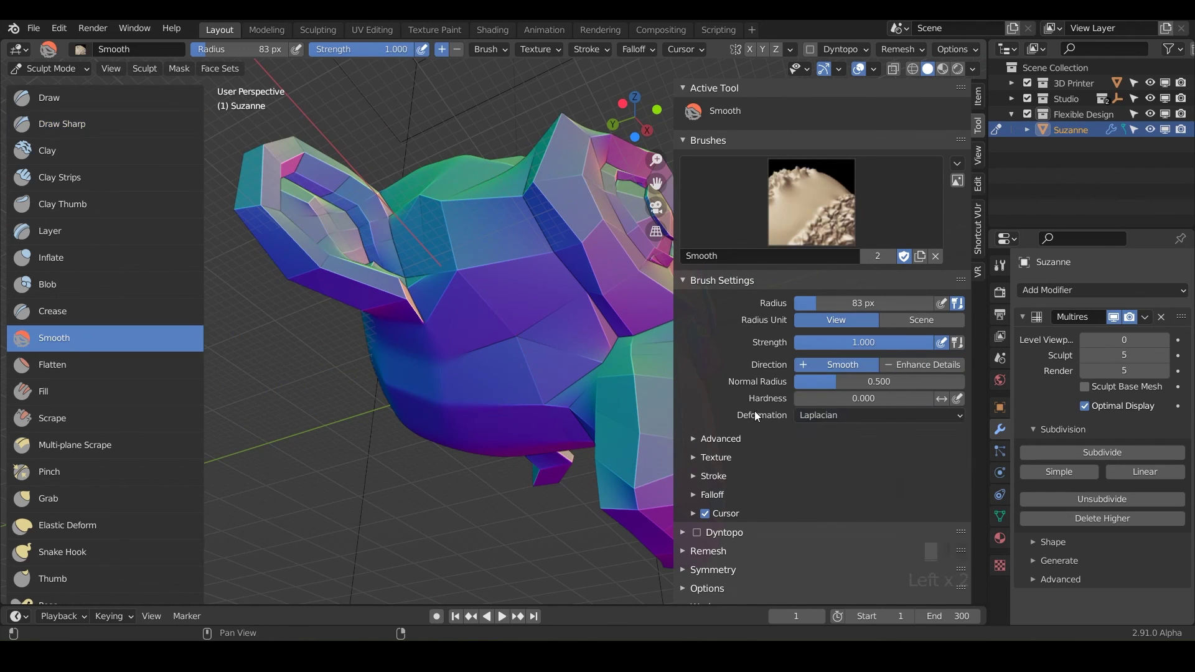
{"action": "left_click_drag", "start_coordinate": [674, 382], "coordinate": [801, 382]}
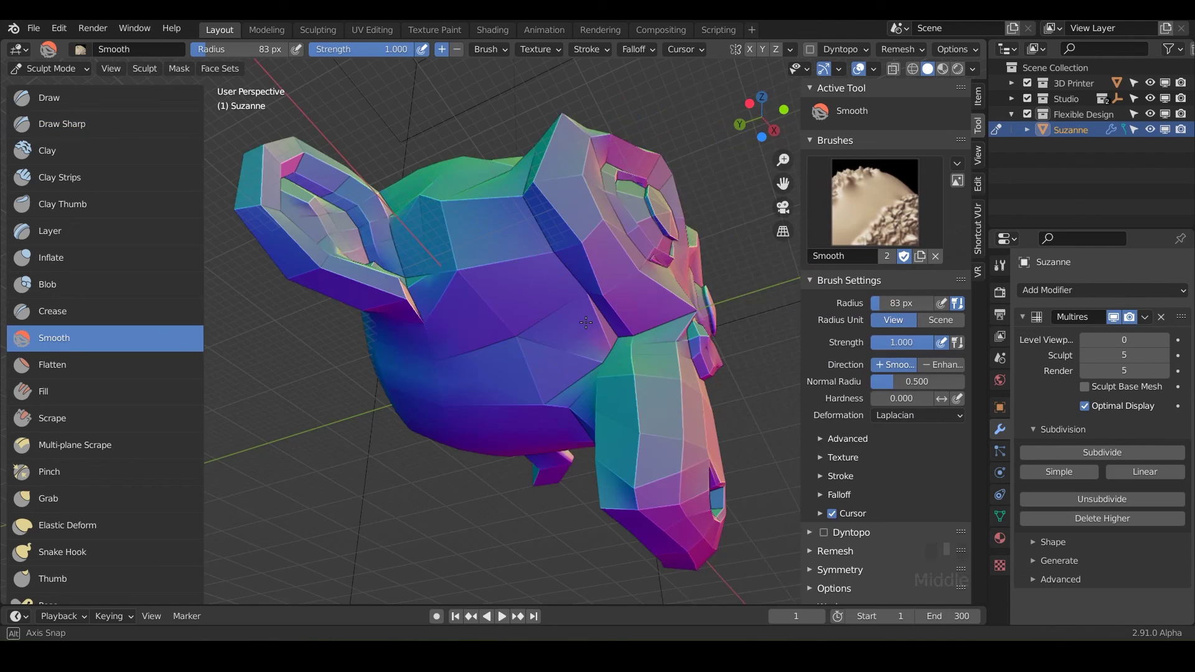
Smooth the side of Suzanne's jaw and the creases along the cheek and behind the brow
{"action": "middle_click_drag", "start_coordinate": [650, 373], "coordinate": [615, 386]}
{"action": "mouse_move", "coordinate": [614, 386]}
{"action": "left_mouse_down", "text": "shift"}
{"action": "mouse_move", "coordinate": [623, 492]}
{"action": "mouse_move", "coordinate": [630, 398]}
{"action": "left_mouse_up", "text": "shift"}
{"action": "middle_click_drag", "start_coordinate": [631, 398], "coordinate": [589, 379]}
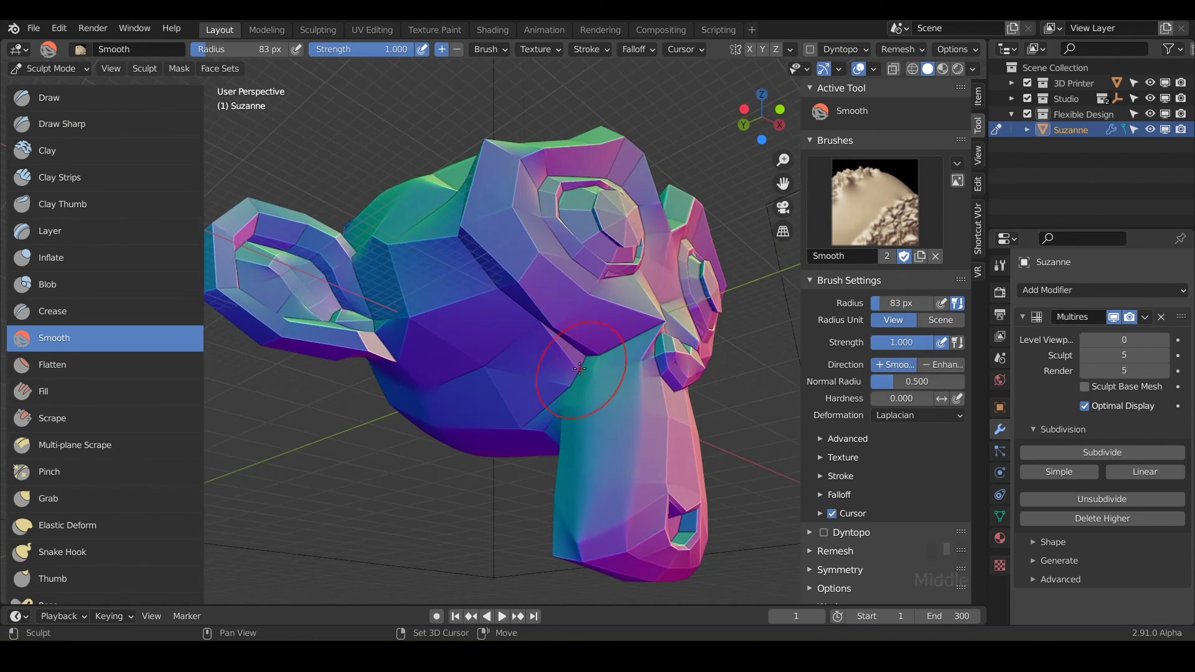
{"action": "left_click_drag", "start_coordinate": [589, 379], "coordinate": [566, 358], "text": "shift"}
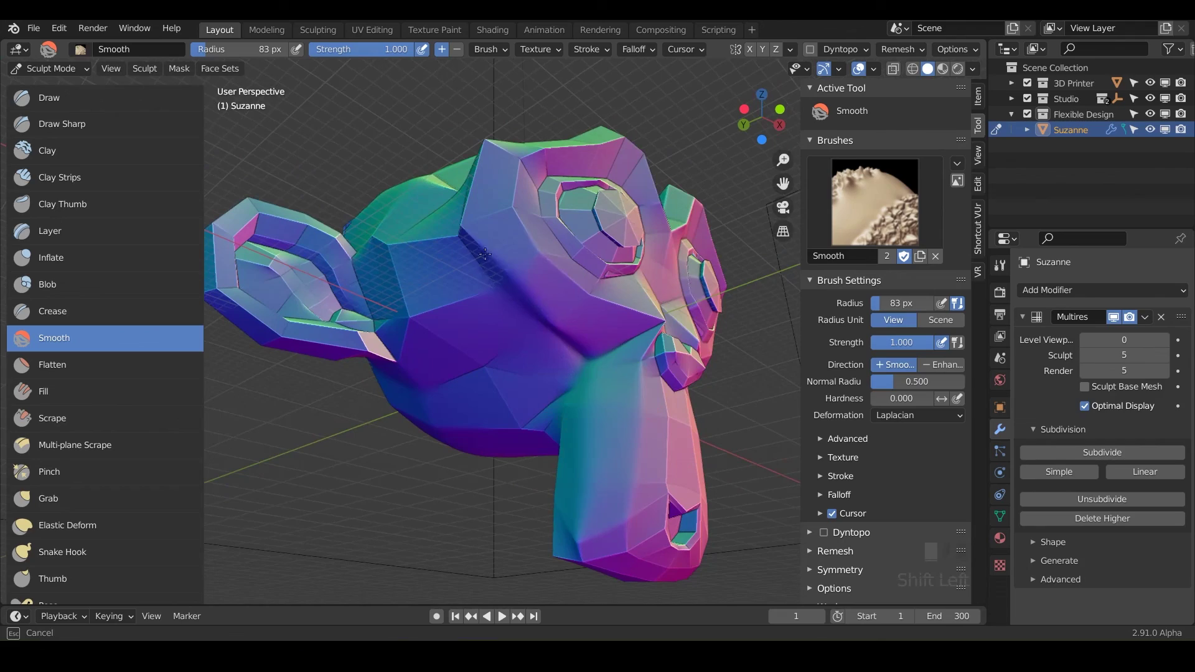
{"action": "middle_click_drag", "start_coordinate": [466, 226], "coordinate": [651, 280]}
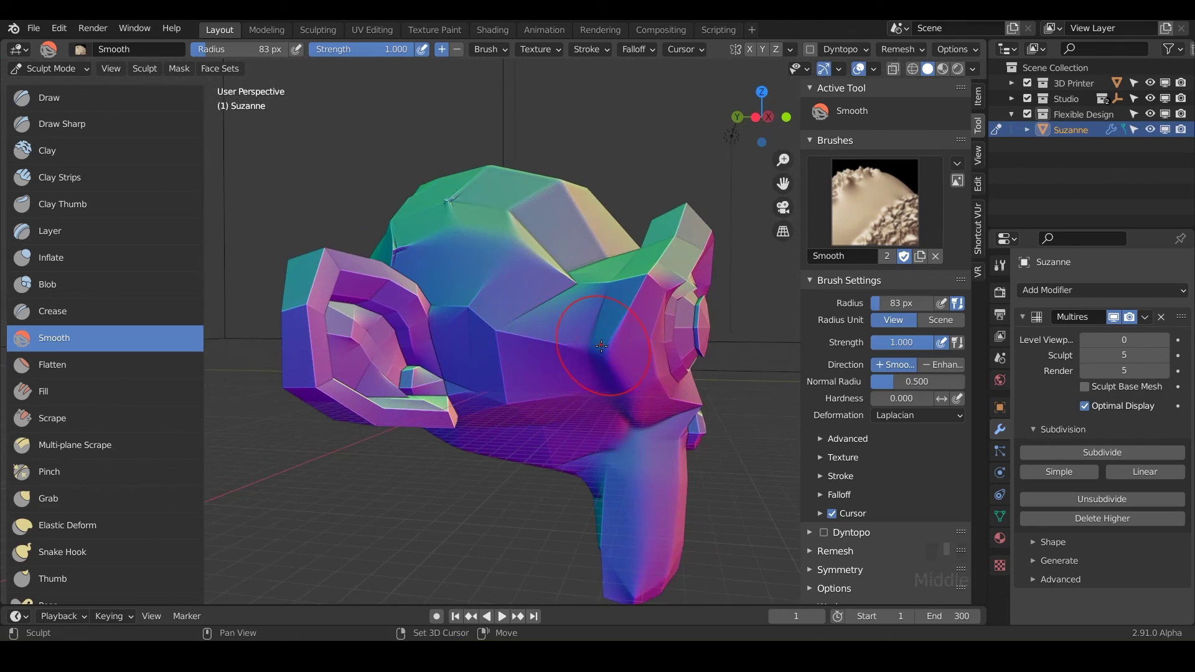